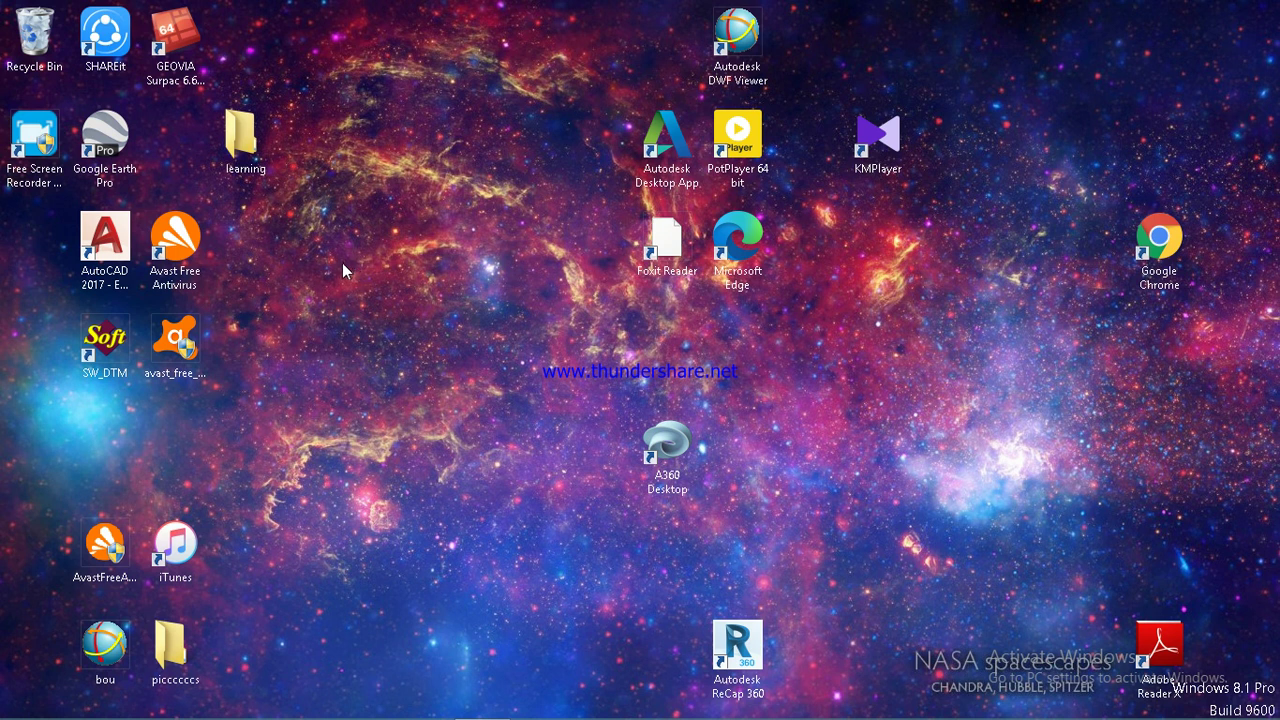
Step: Open the desktop learning folder and its first lesson workbook
left_click(238, 146)
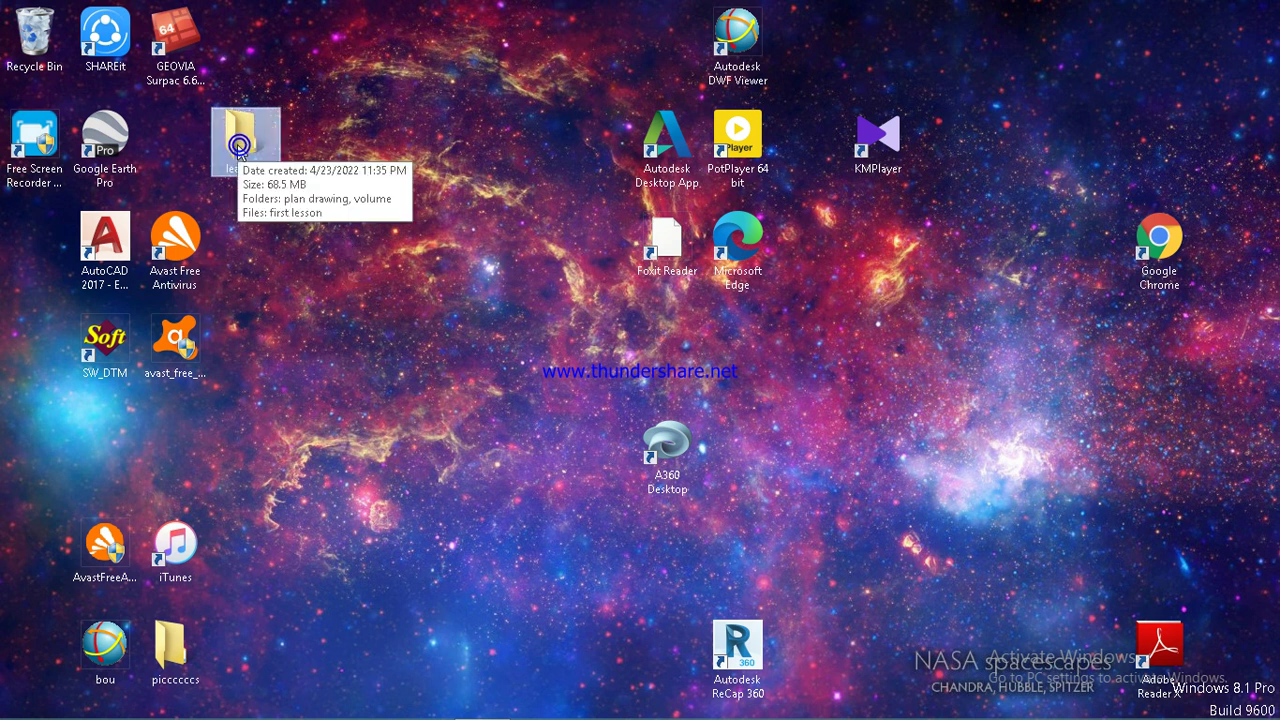
left_click(239, 145)
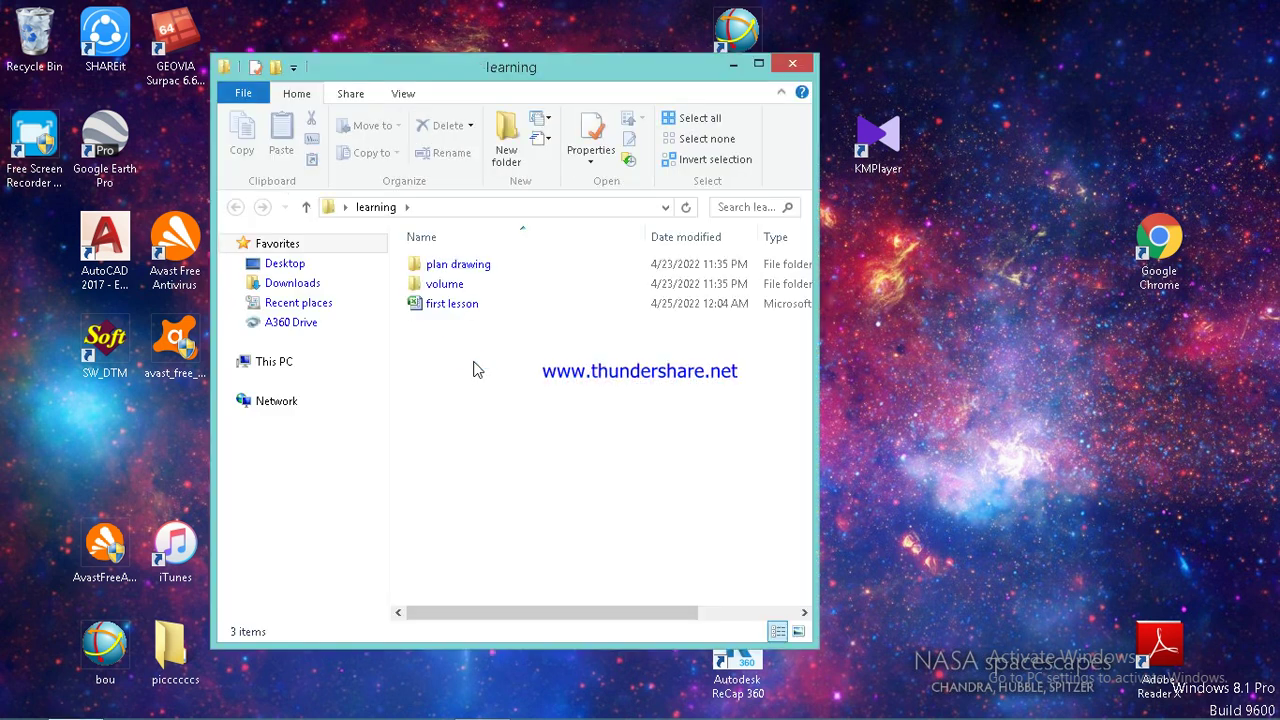
double_click(482, 307)
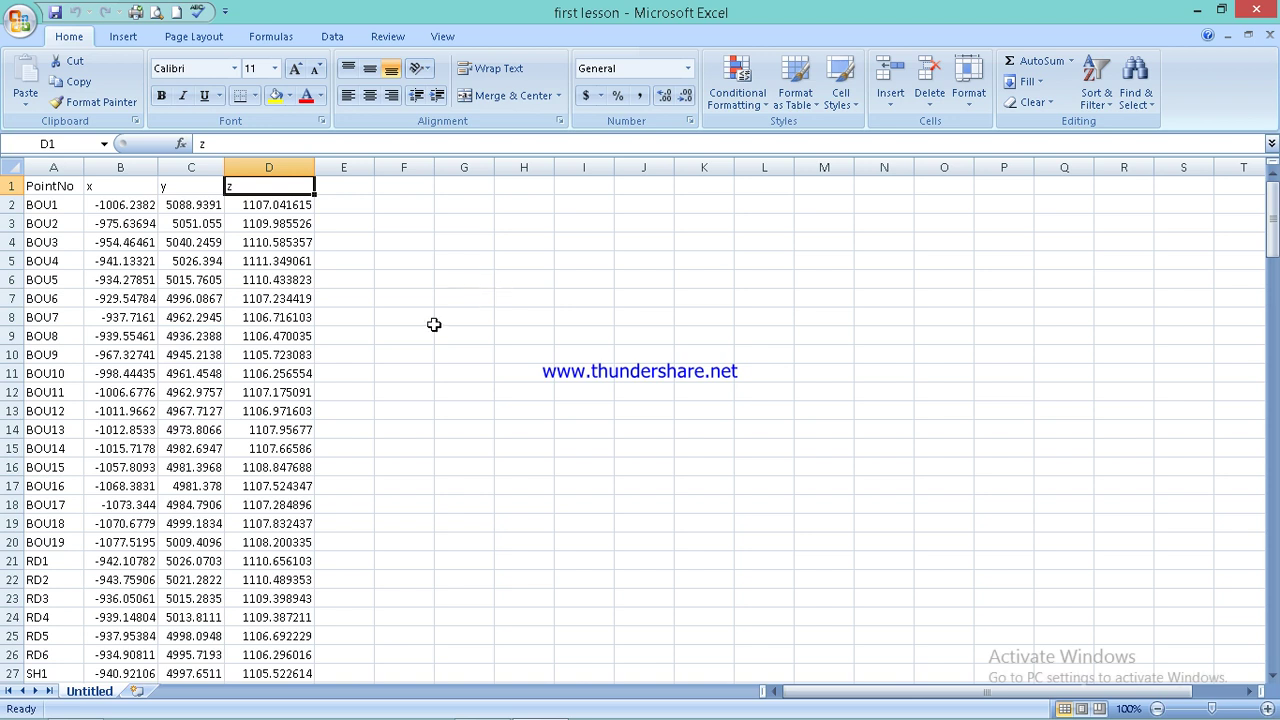
Step: Look over the PointNo, x, y, z survey data in first lesson and bring up the file commands
scroll(434, 305, "down", 1)
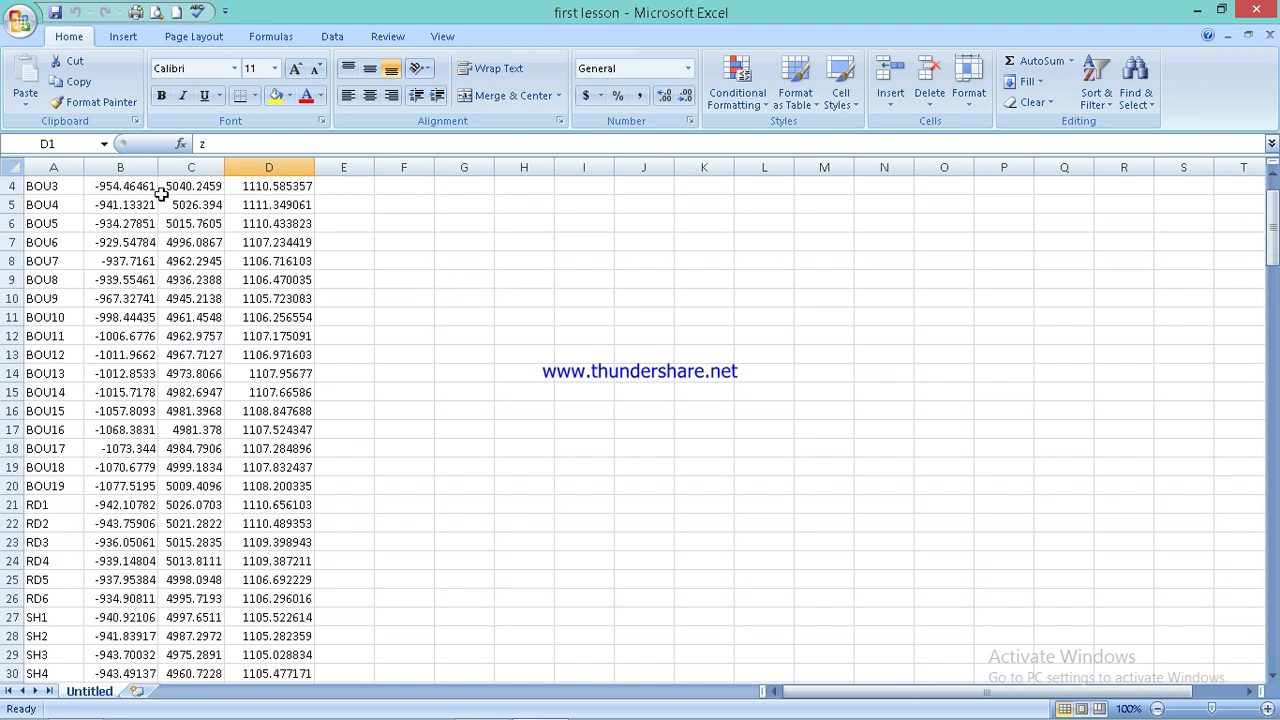
scroll(372, 330, "up", 1)
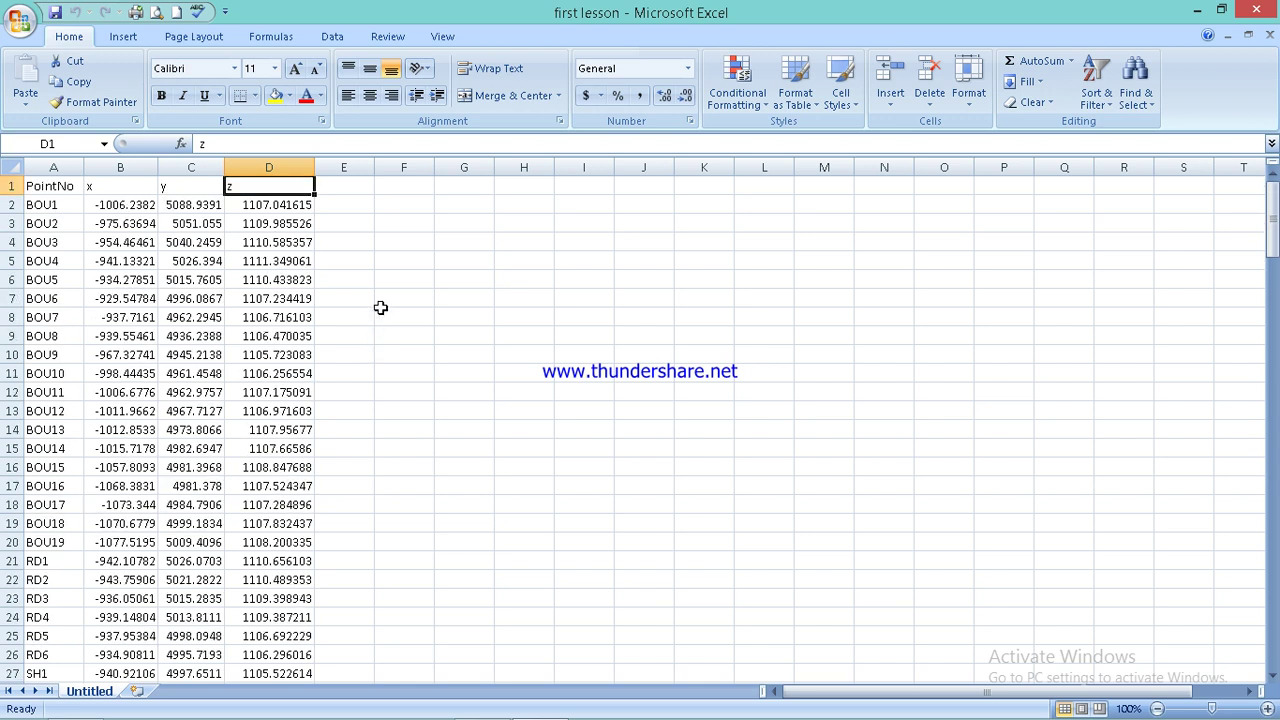
left_click(22, 26)
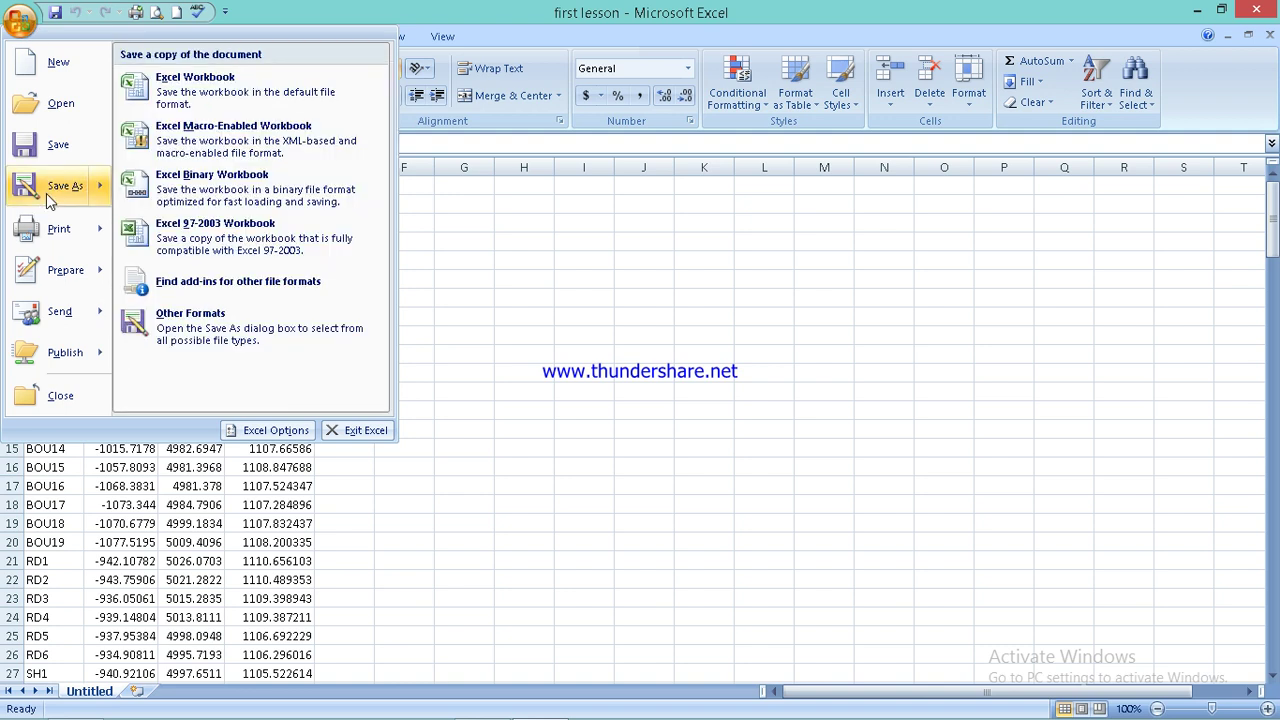
Step: Save the survey table as cully in CSV (Comma delimited) format, keeping the CSV format
left_click(46, 193)
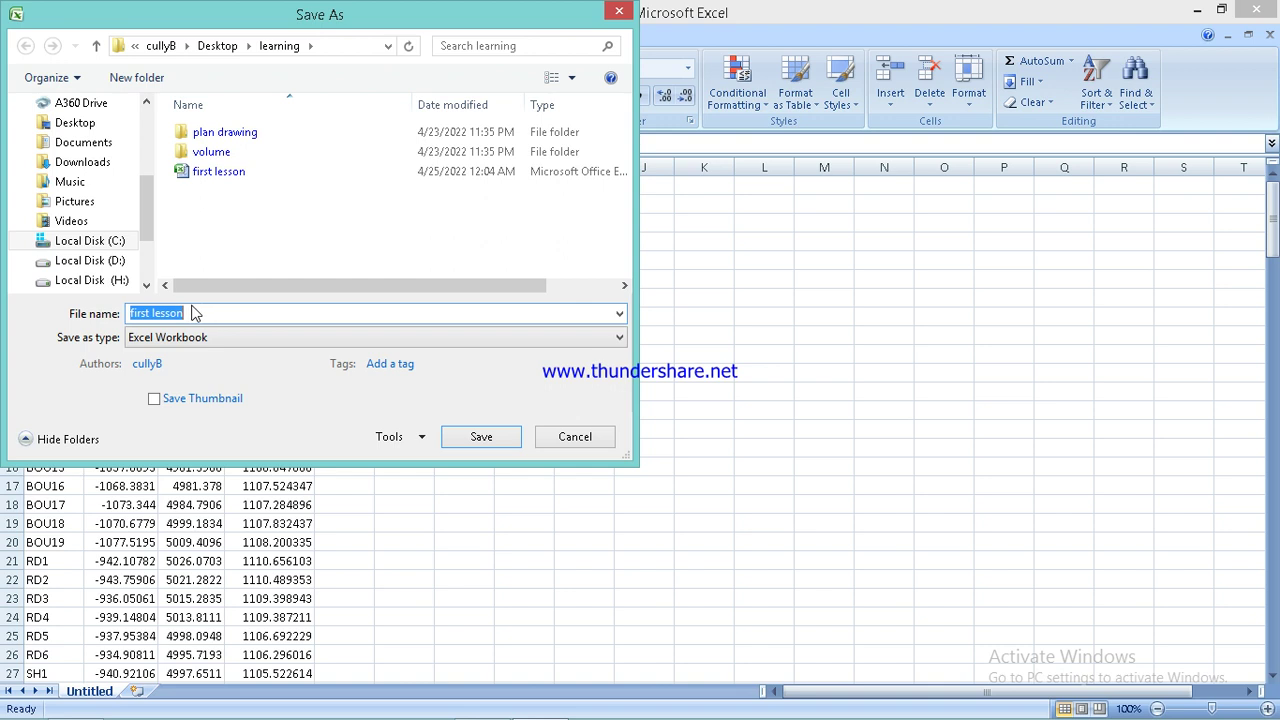
type("cl")
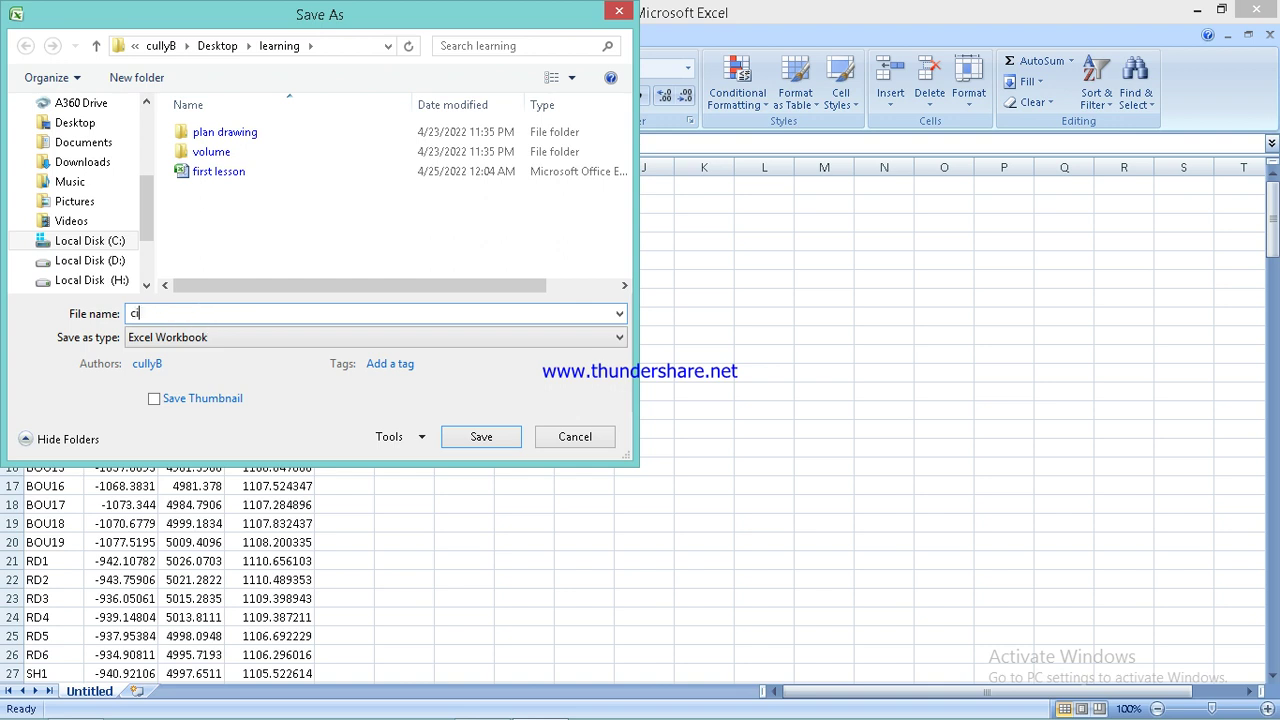
key("BackSpace")
type("ully")
left_click(620, 341)
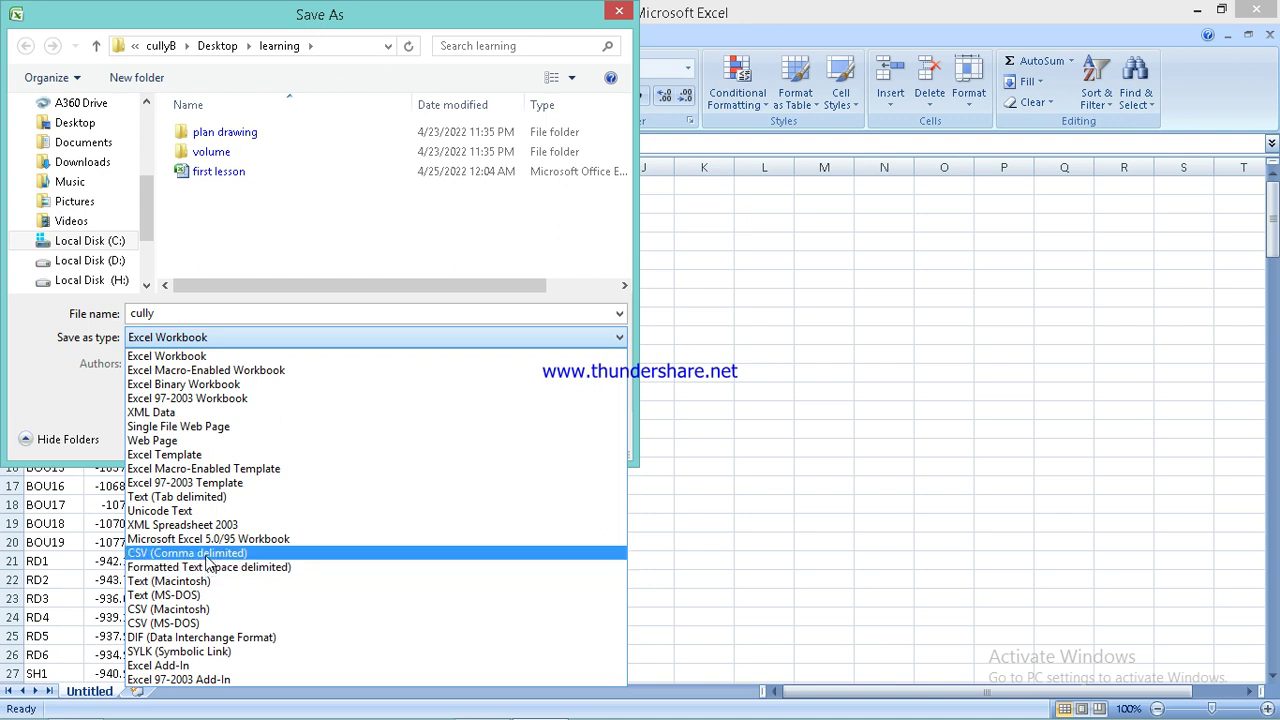
left_click(206, 555)
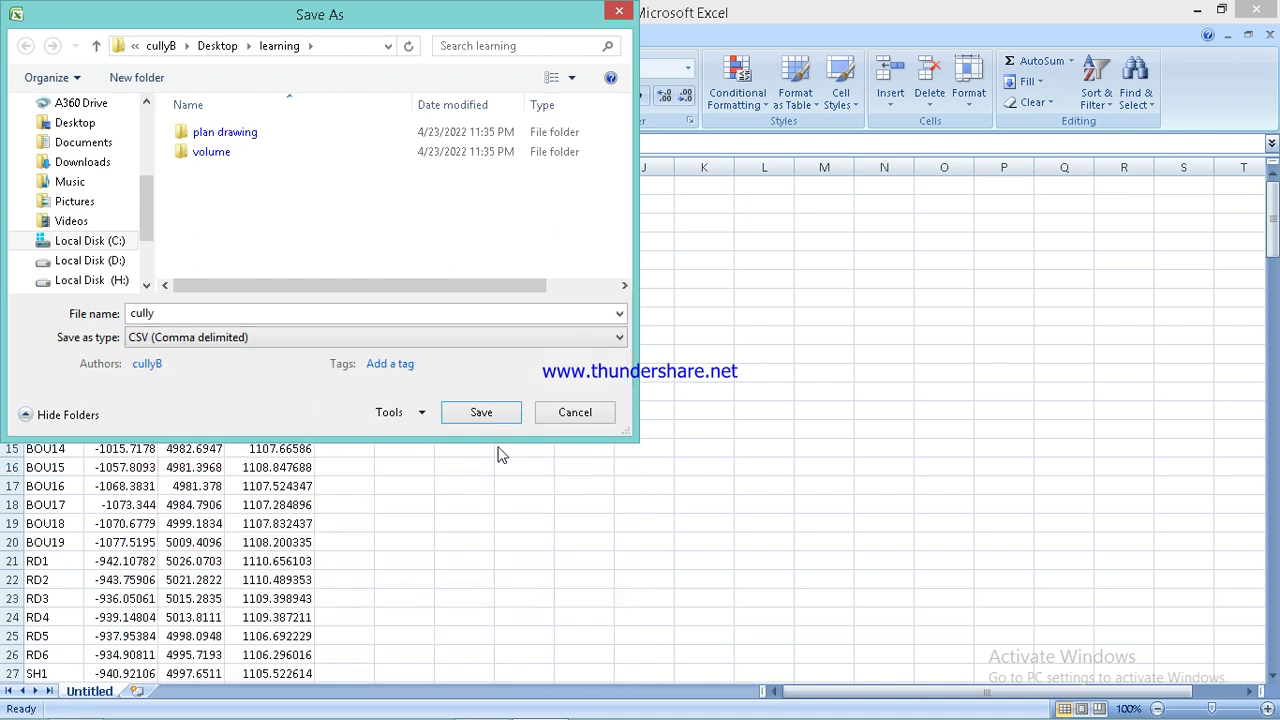
left_click(475, 420)
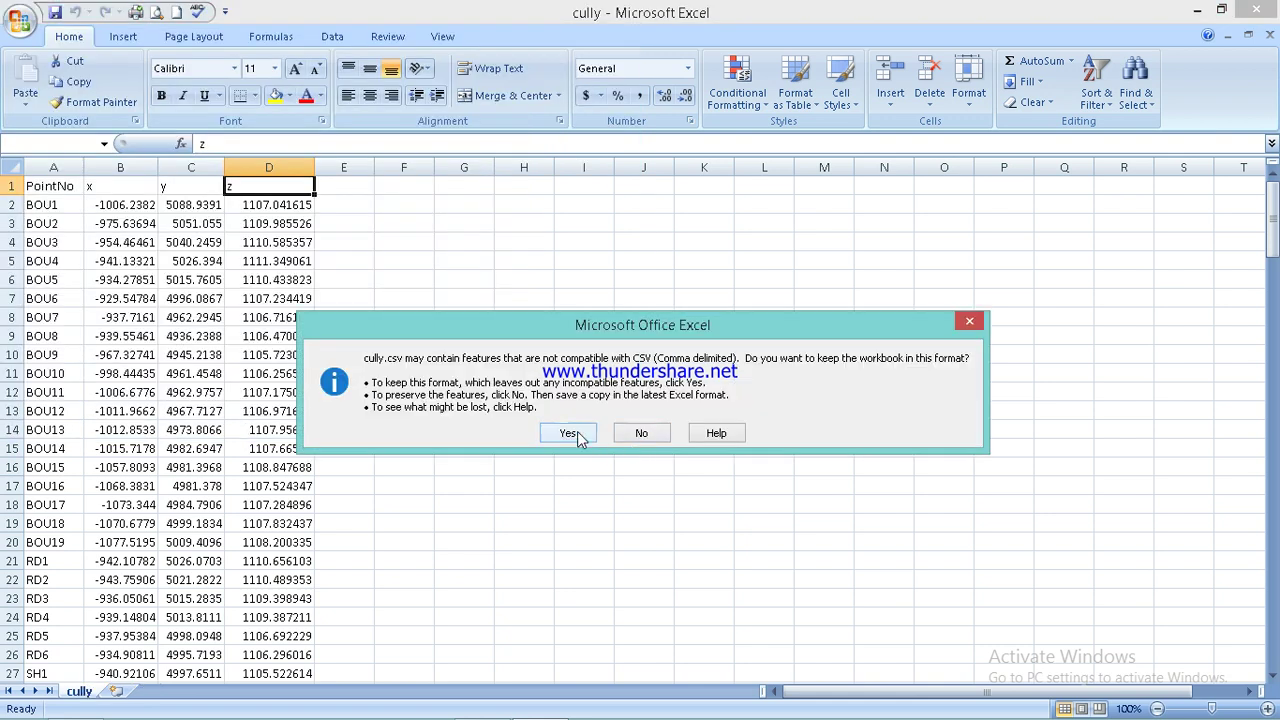
left_click(569, 434)
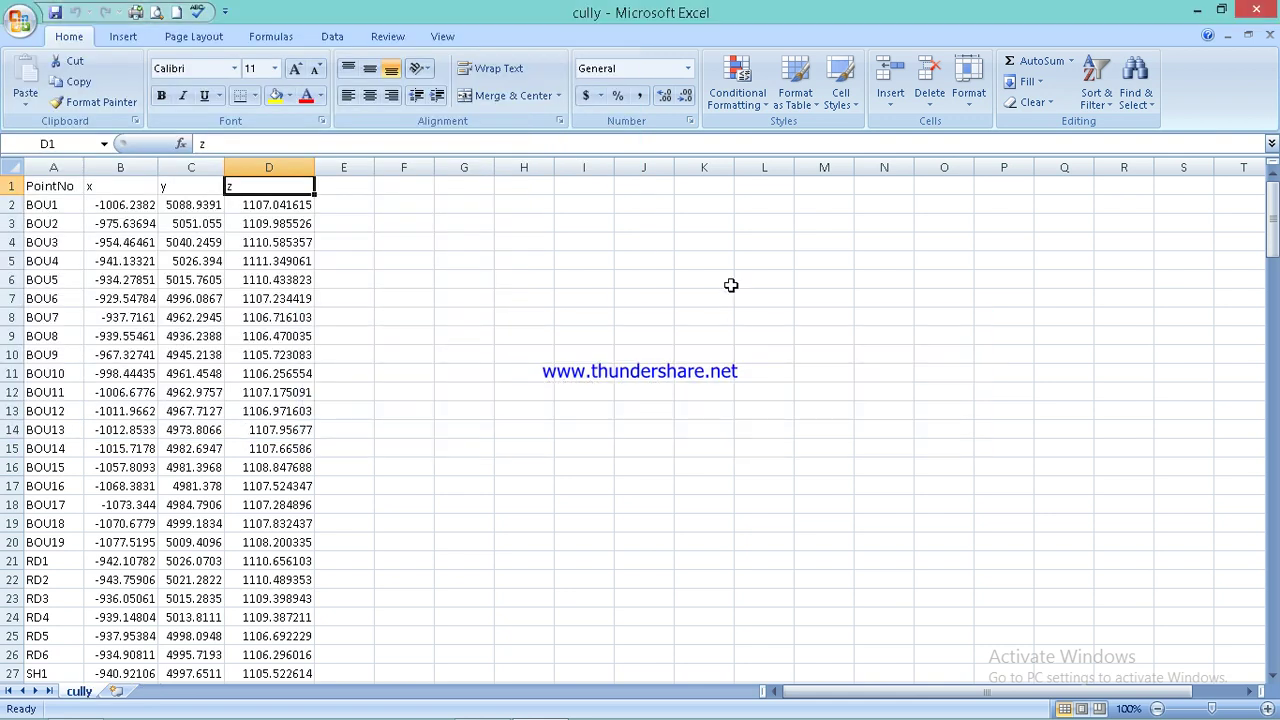
Step: Close Excel, re-saving cully.csv over the existing file and keeping CSV format
left_click(1257, 9)
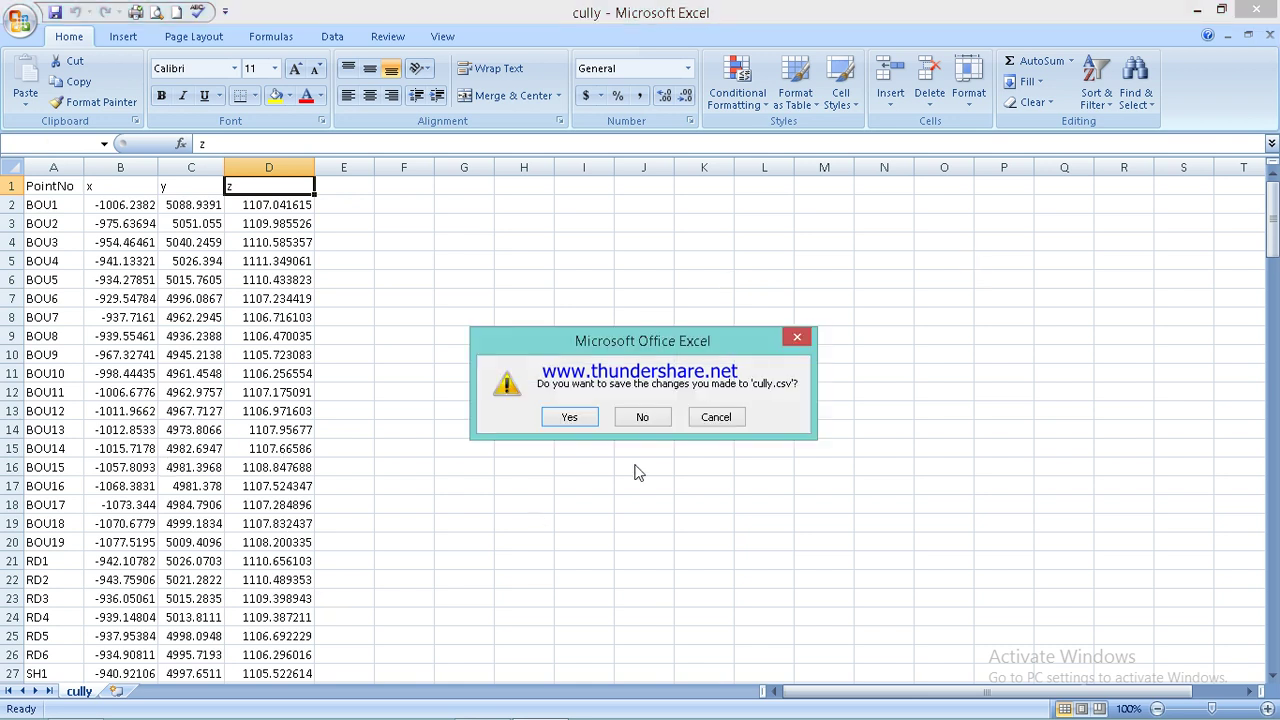
left_click(573, 415)
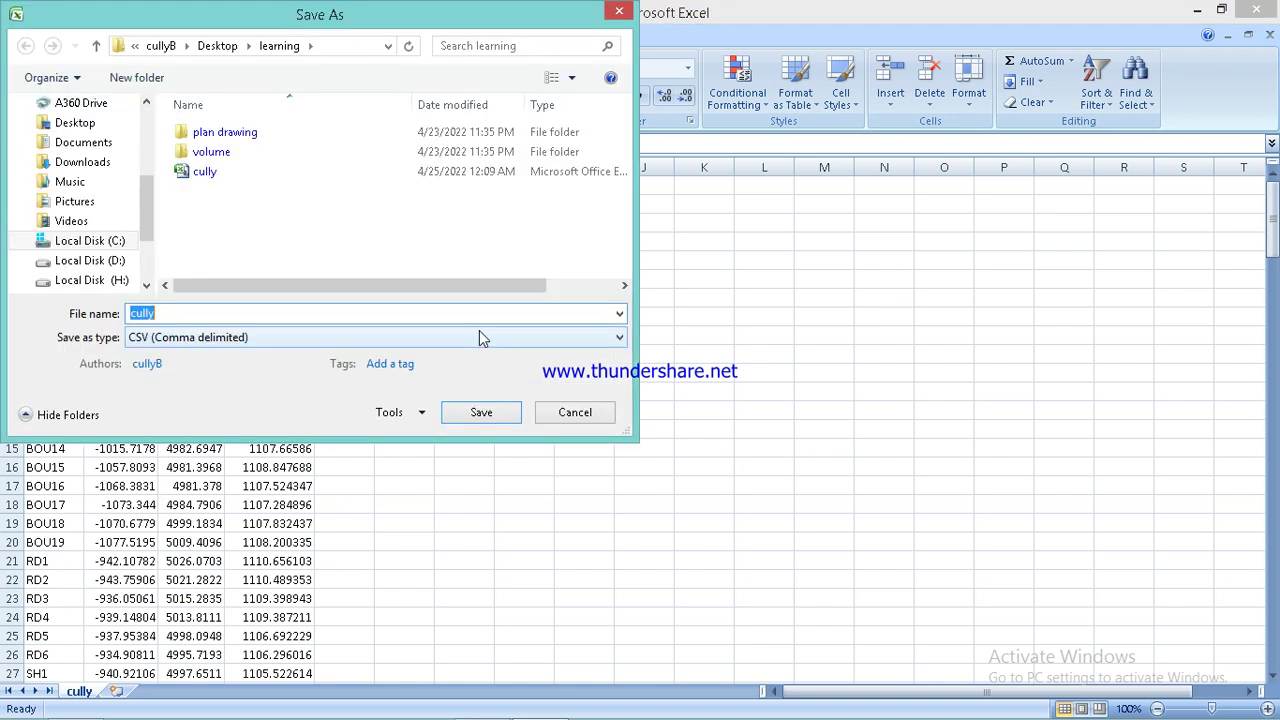
key("Return")
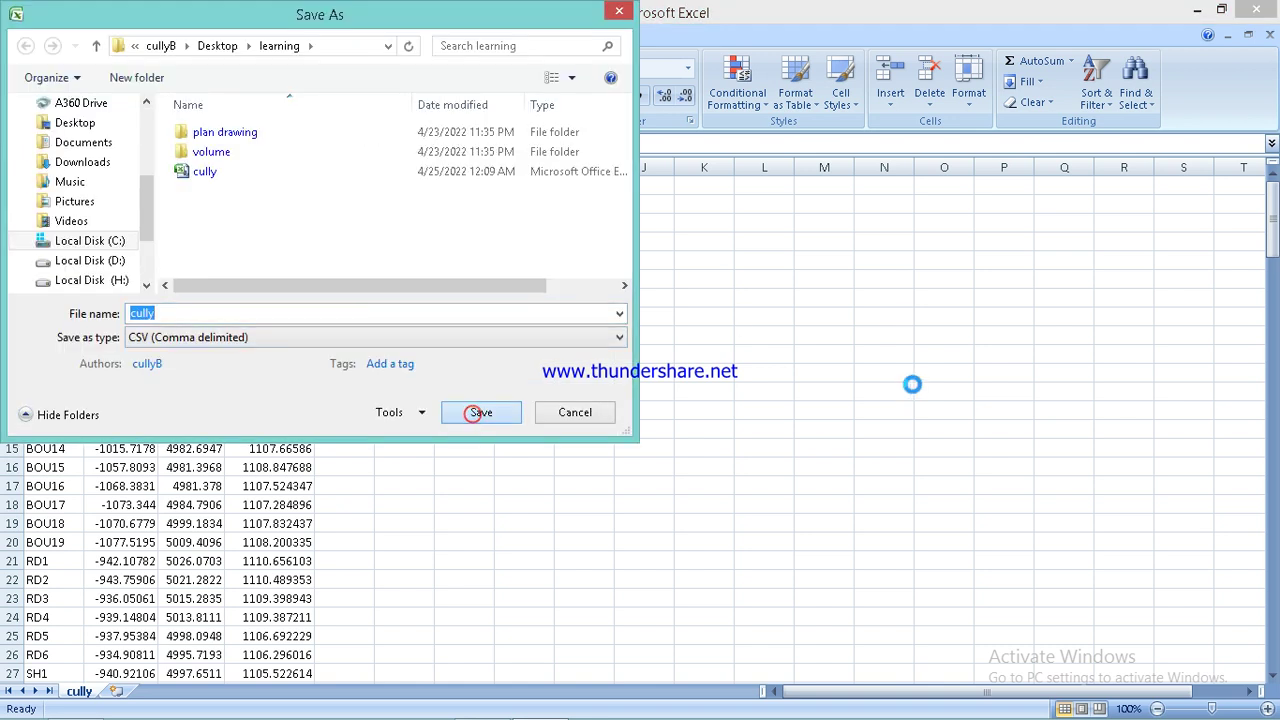
left_click(703, 374)
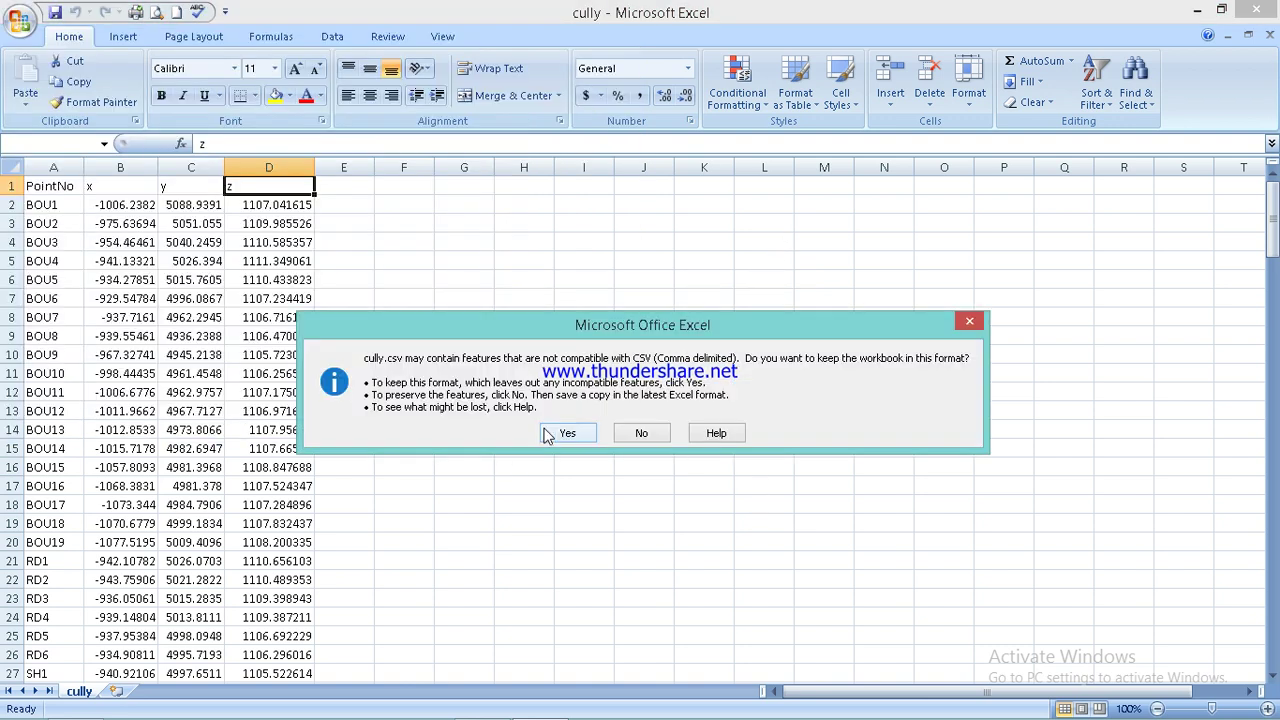
left_click(540, 432)
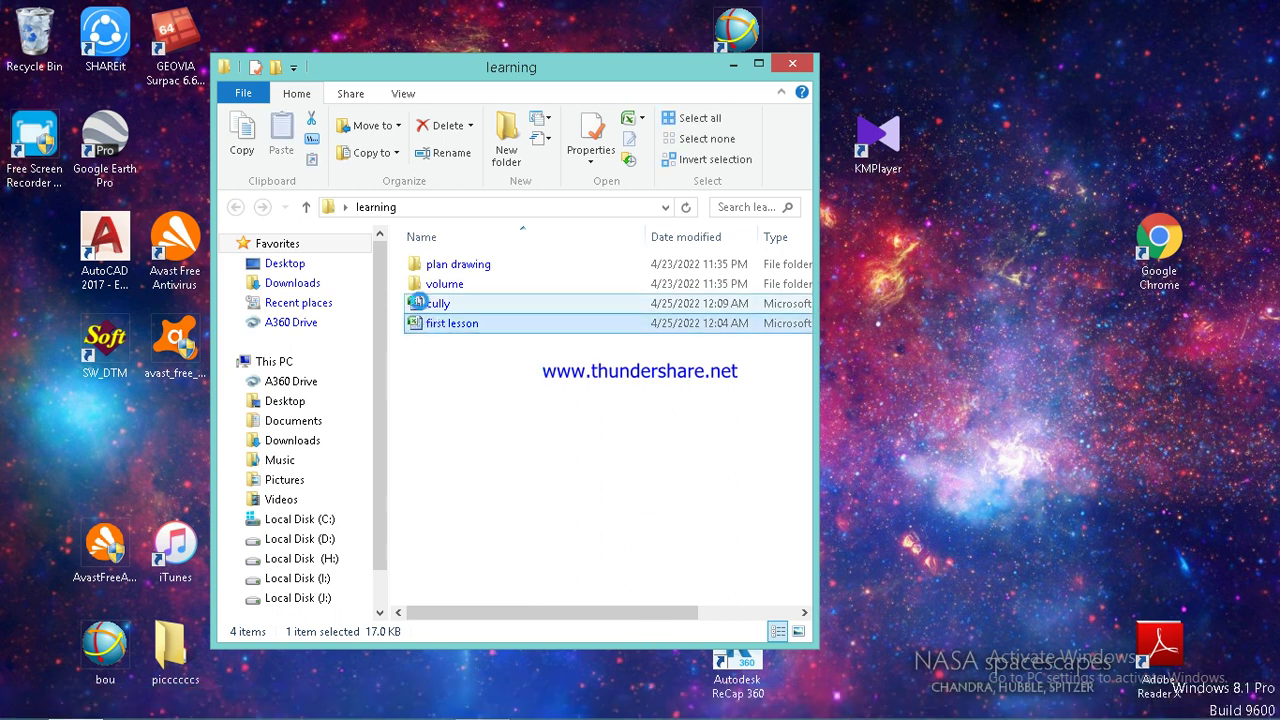
left_click(449, 305)
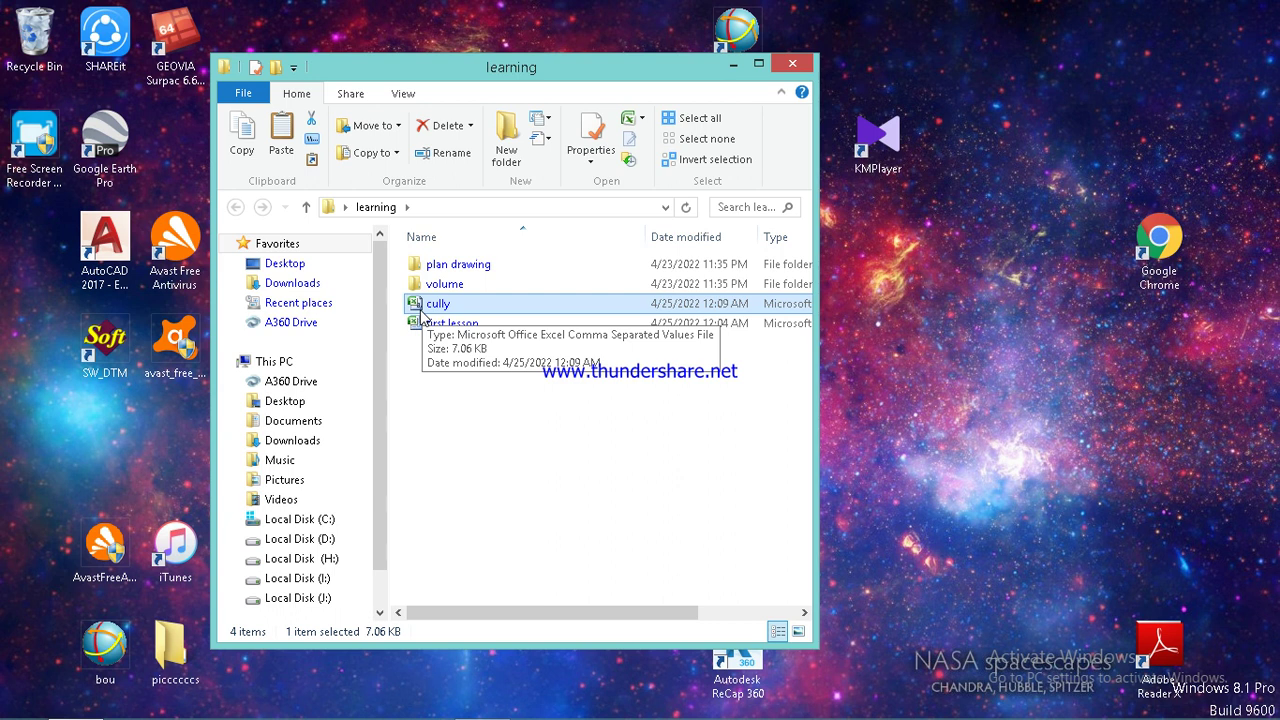
mouse_move(588, 705)
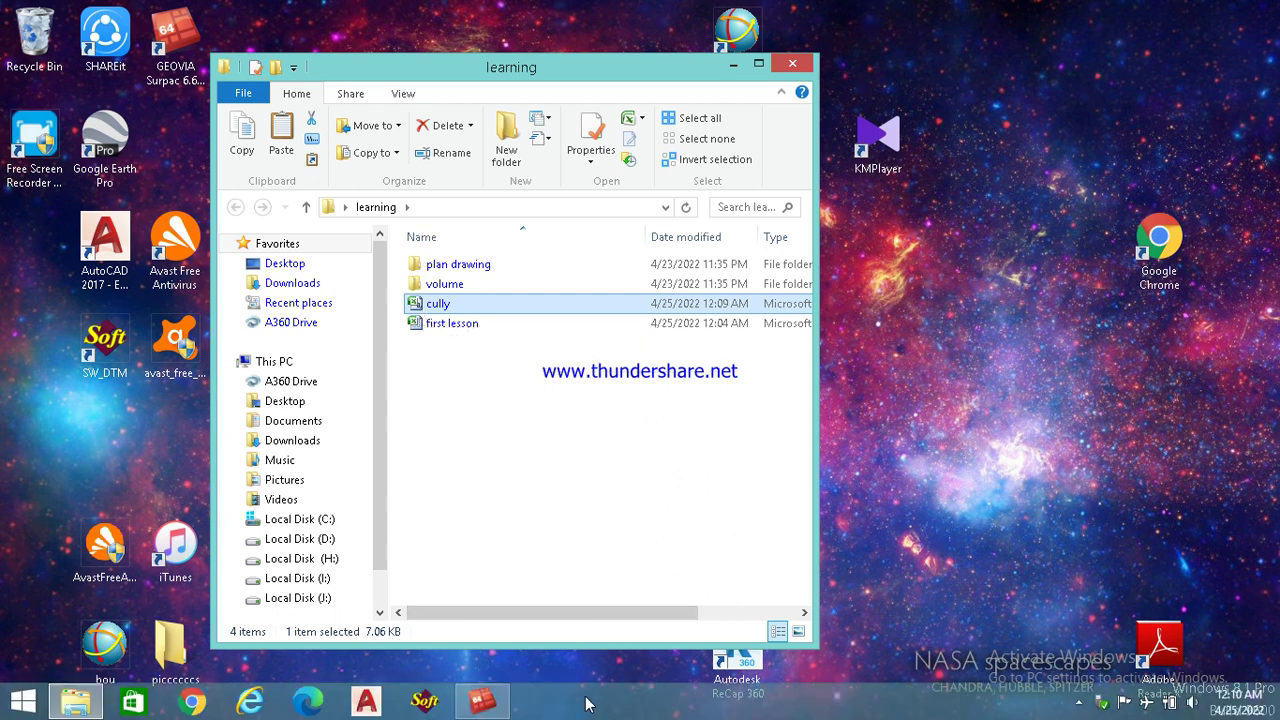
Step: Bring Surpac forward and expand the Desktop folder in the Navigator to reach learning
left_click(505, 704)
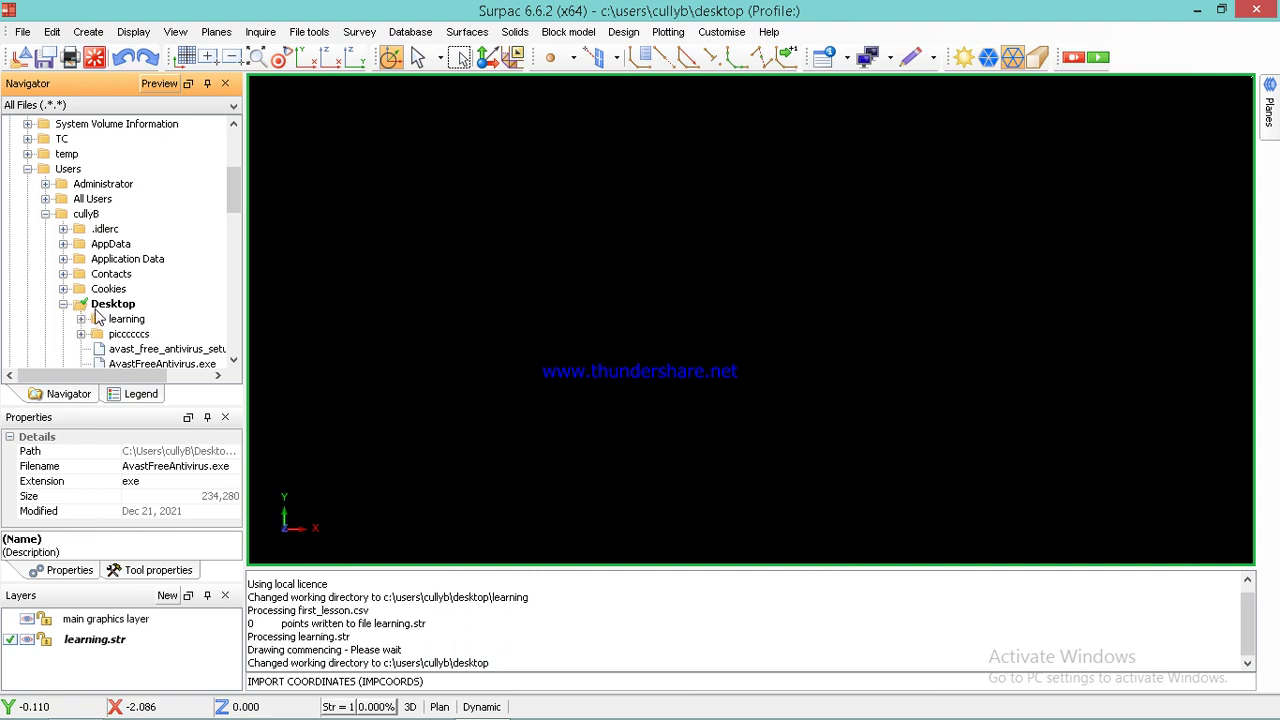
left_click(84, 303)
left_click(110, 321)
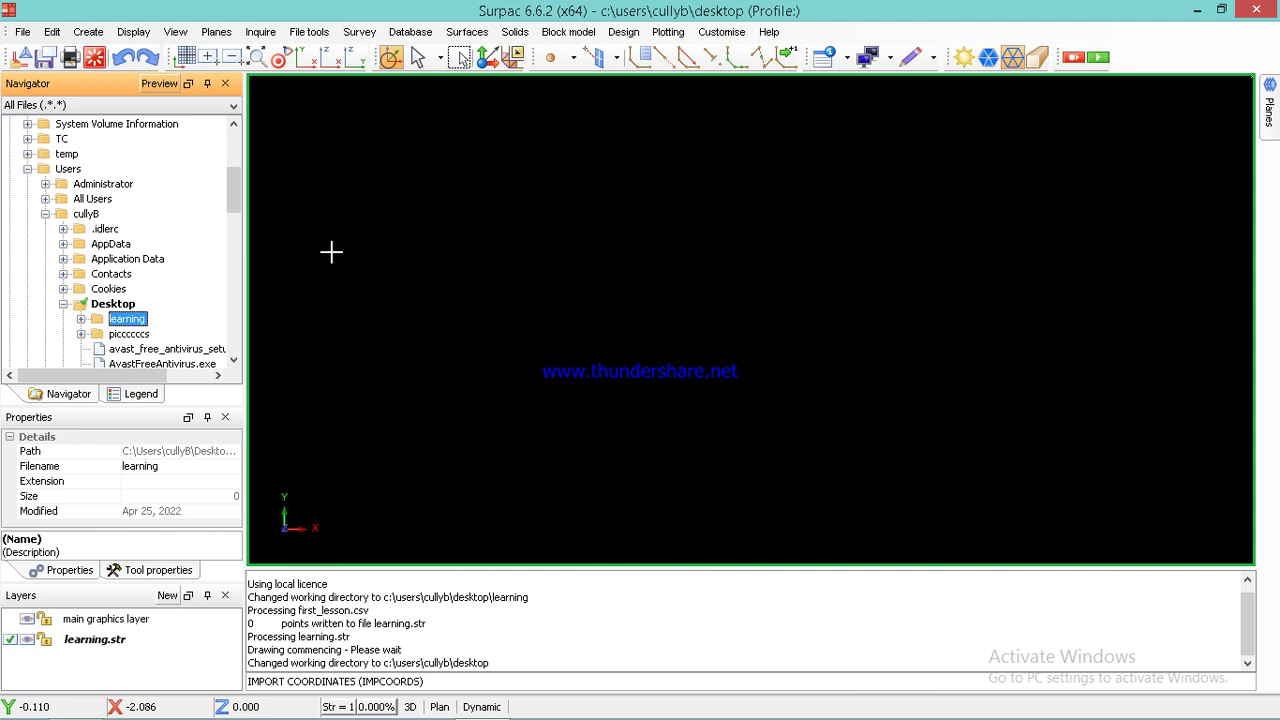
left_click(378, 260)
left_click(95, 304)
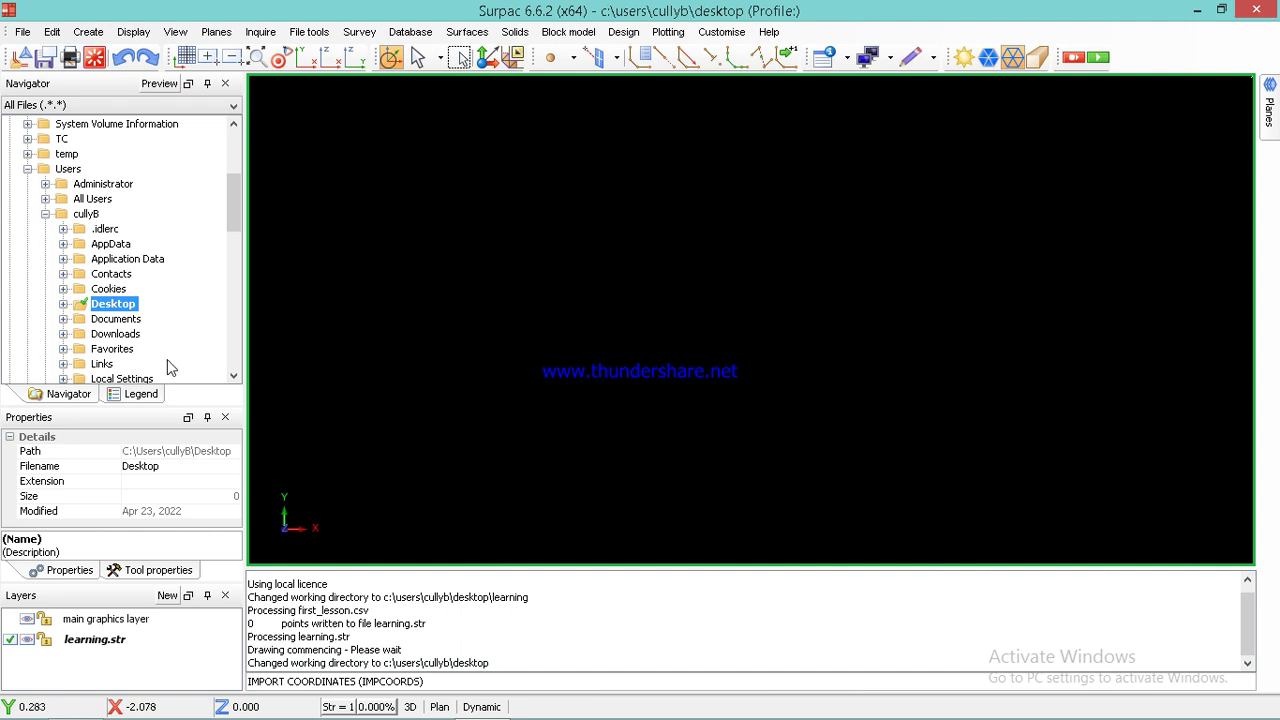
left_click(64, 304)
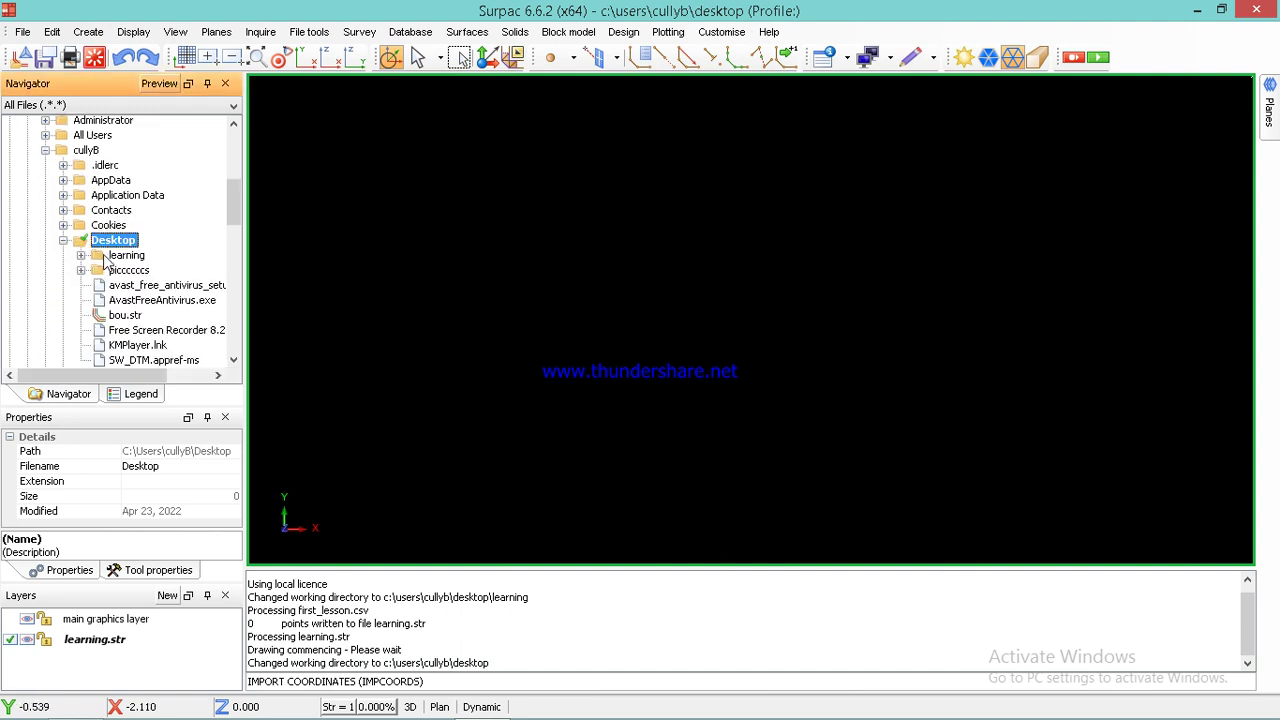
Step: Set the learning folder as Surpac's working directory
right_click(117, 256)
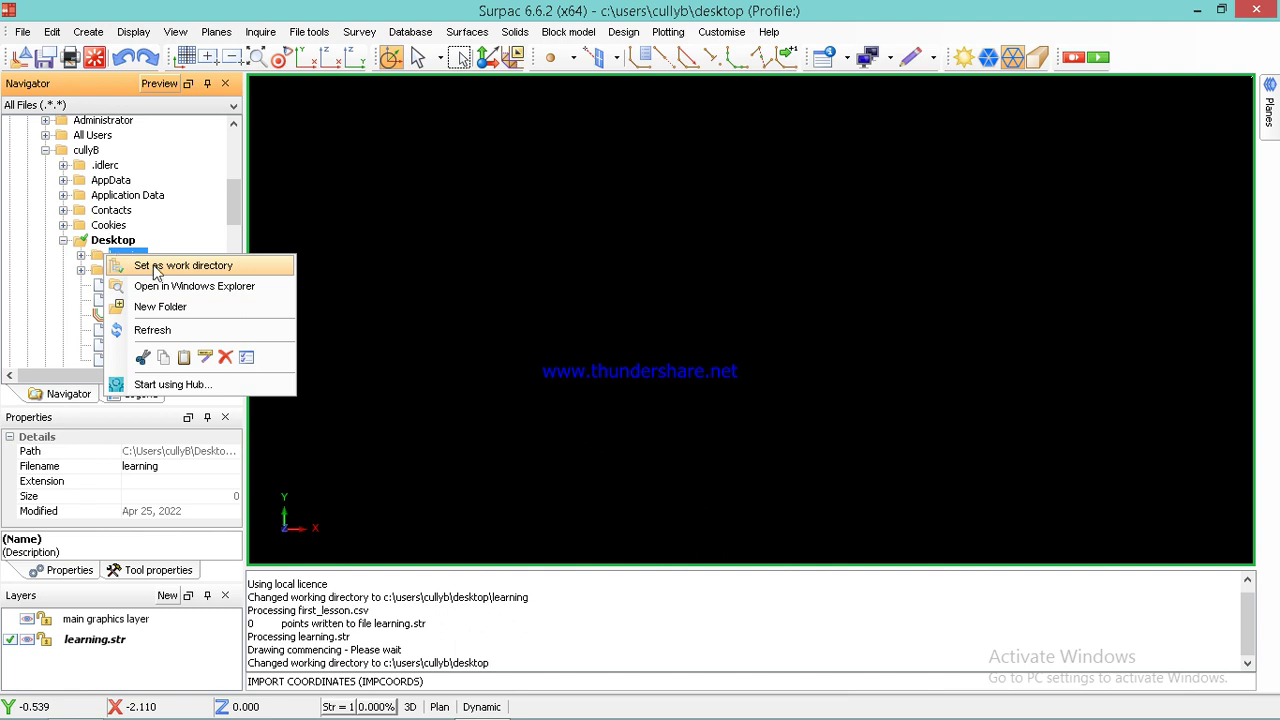
left_click(153, 267)
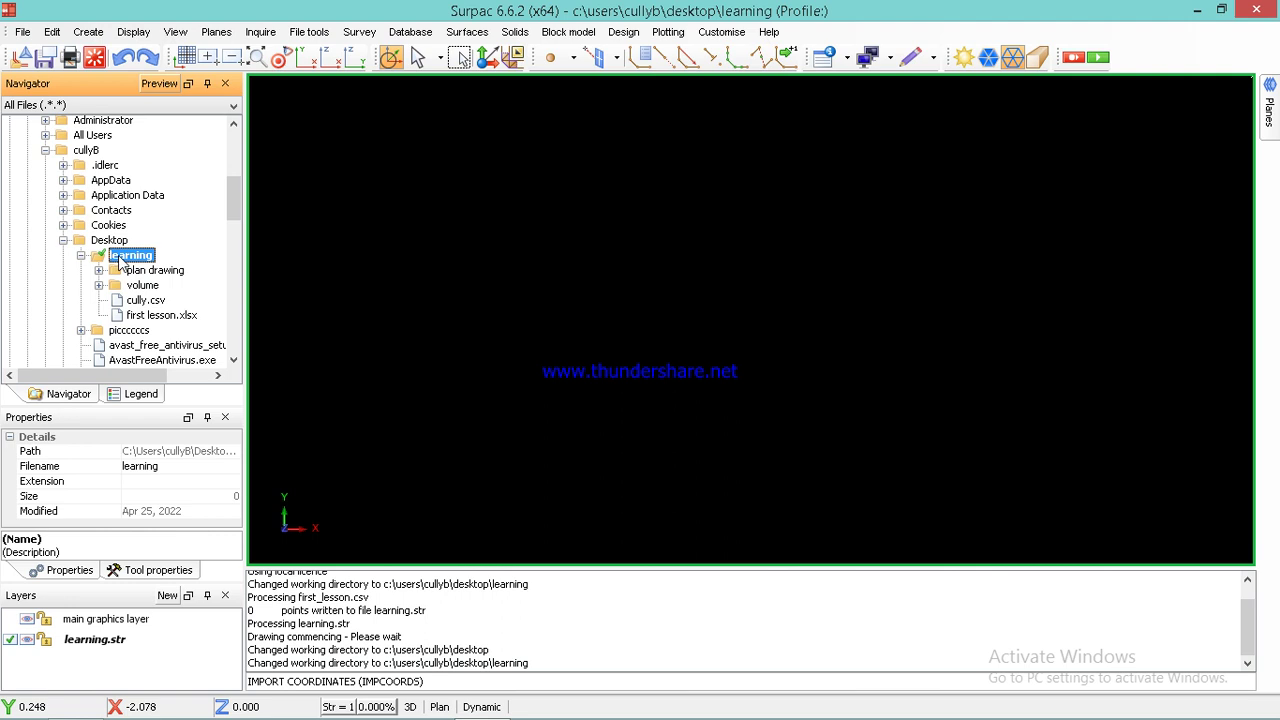
right_click(120, 258)
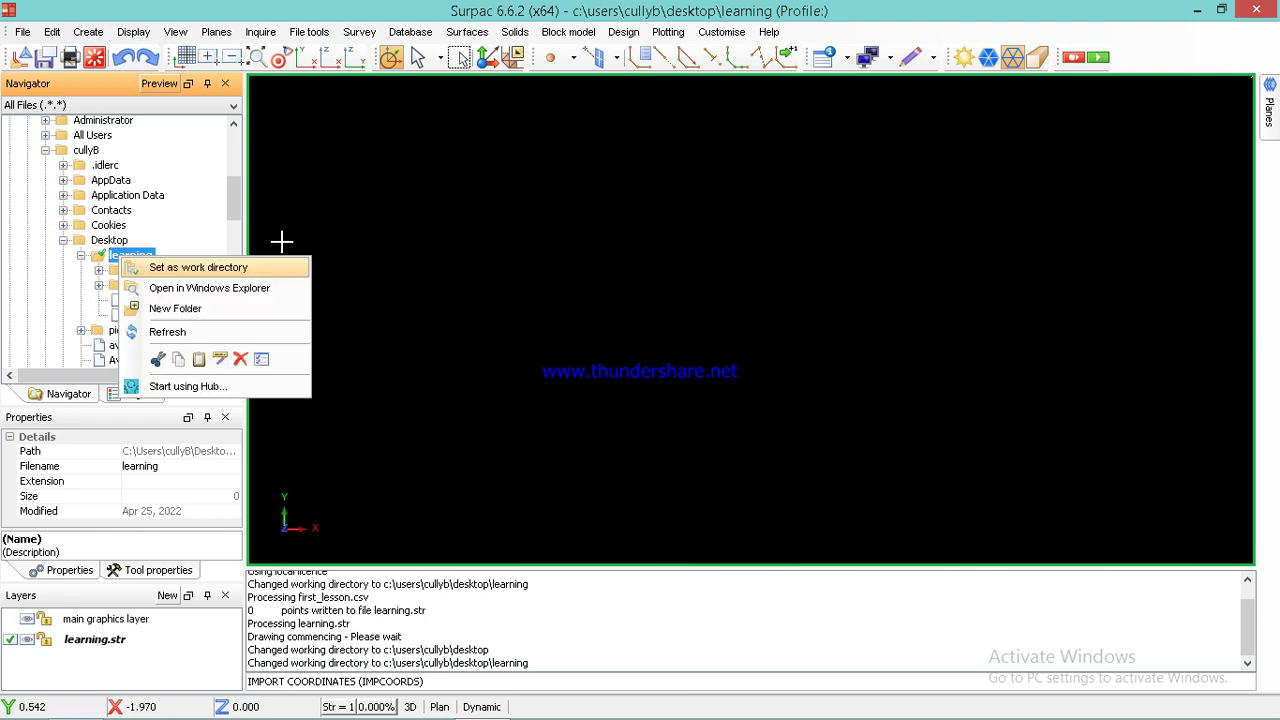
left_click(190, 267)
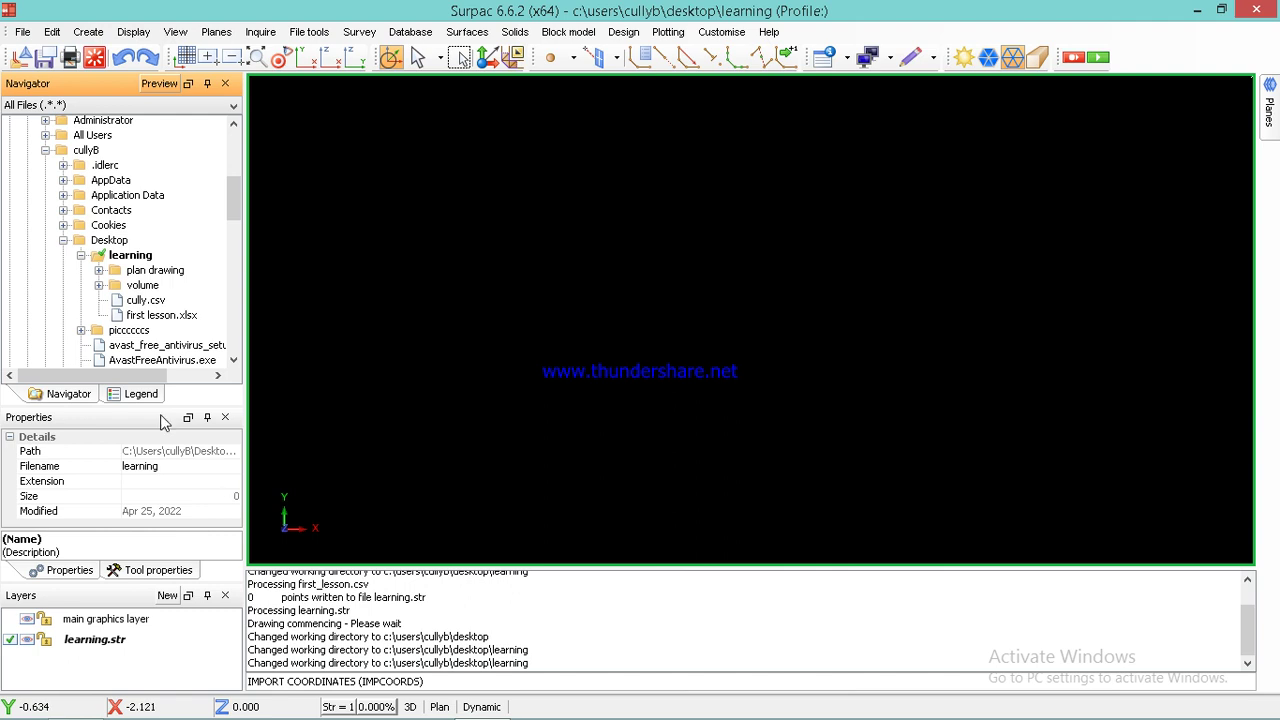
left_click(24, 33)
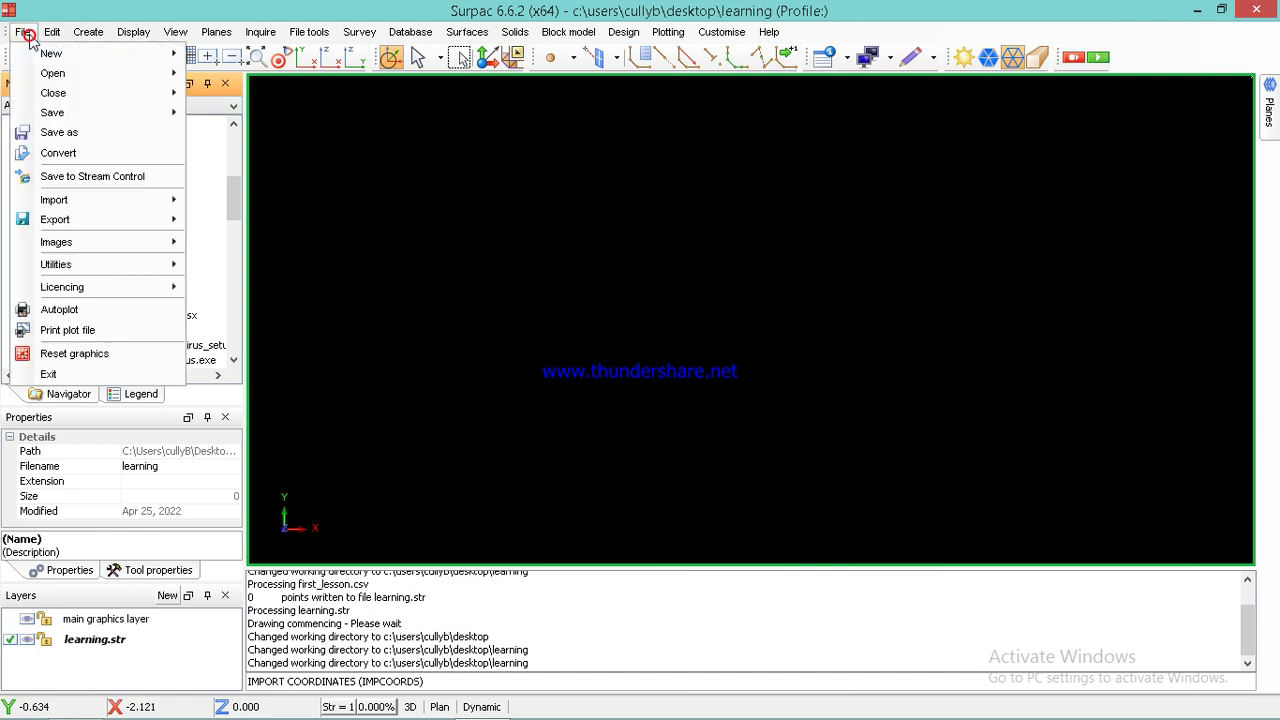
Step: Start the text-file import to a string and pick cully.csv as the input file
mouse_move(57, 207)
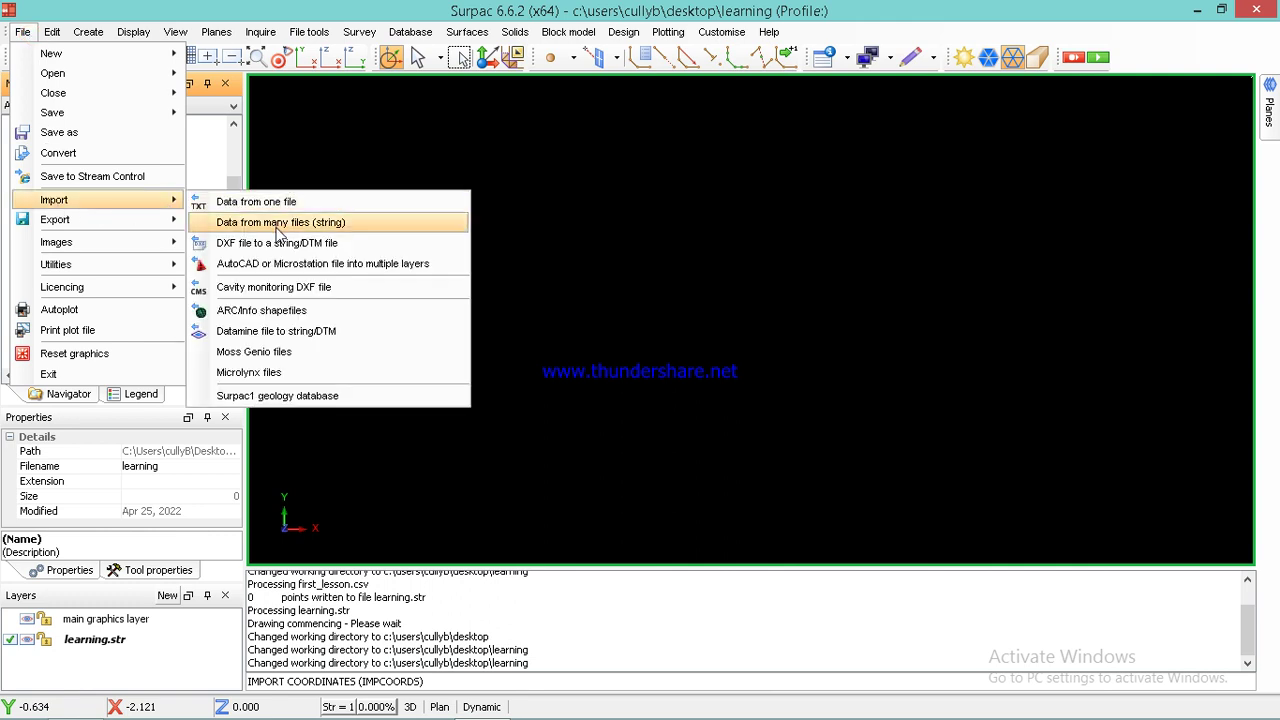
left_click(279, 224)
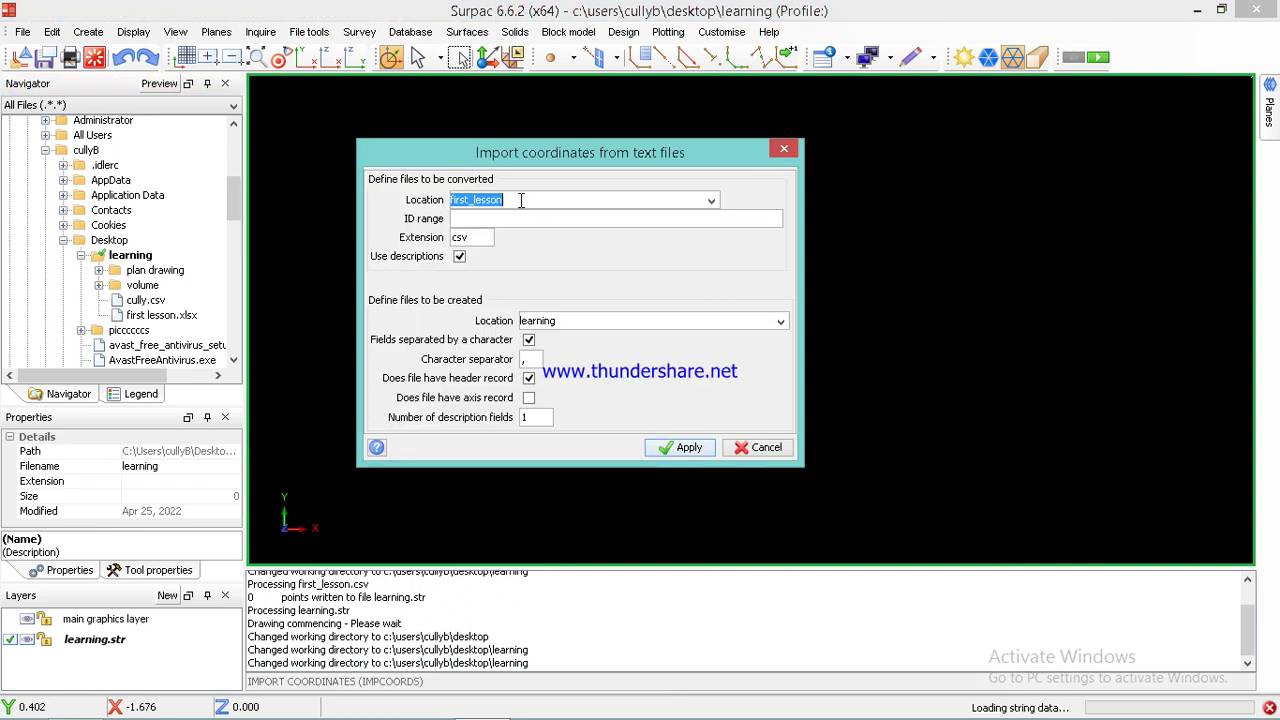
left_click(709, 201)
left_click(390, 272)
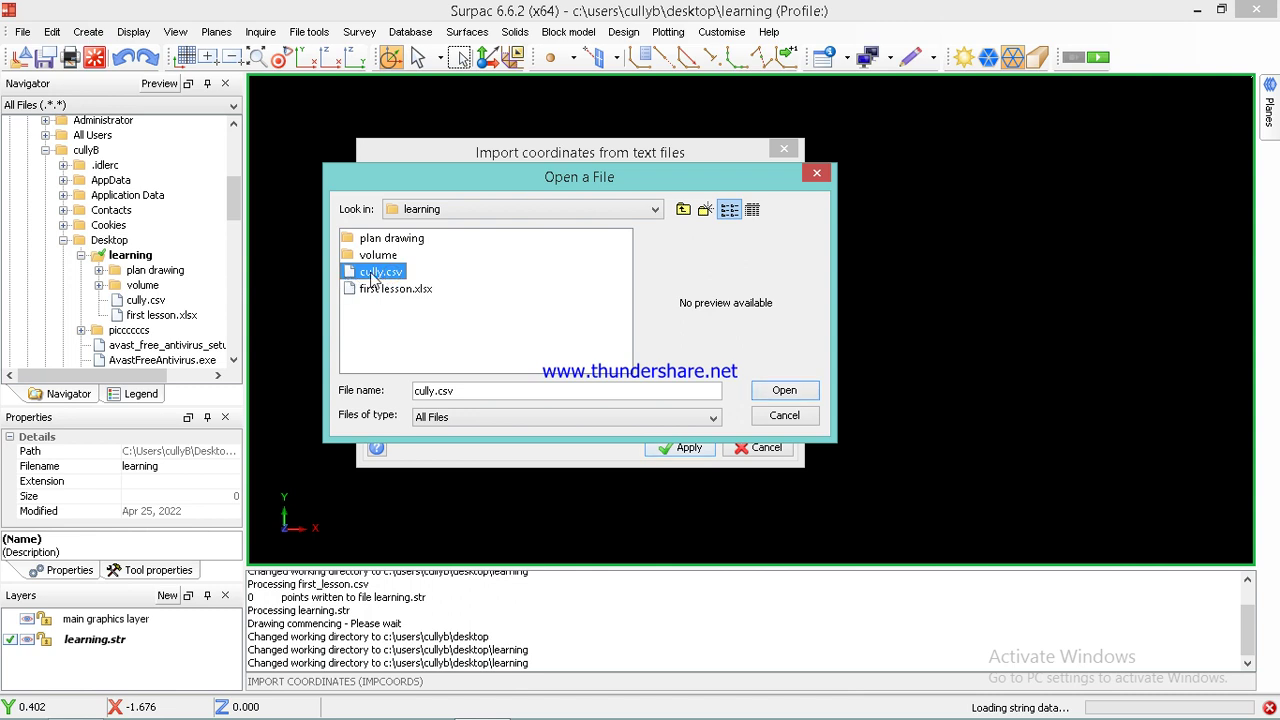
left_click(784, 390)
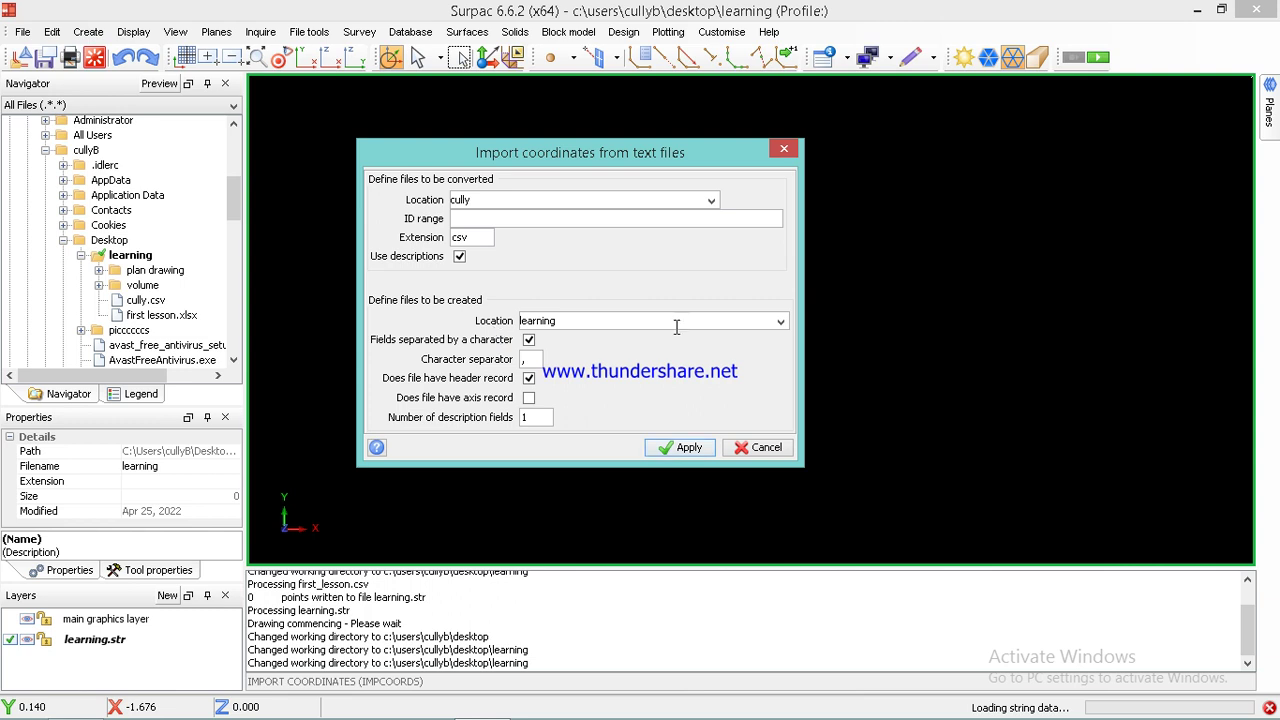
Step: Set the output string file to learning, comma separator, with header record on
left_click(780, 323)
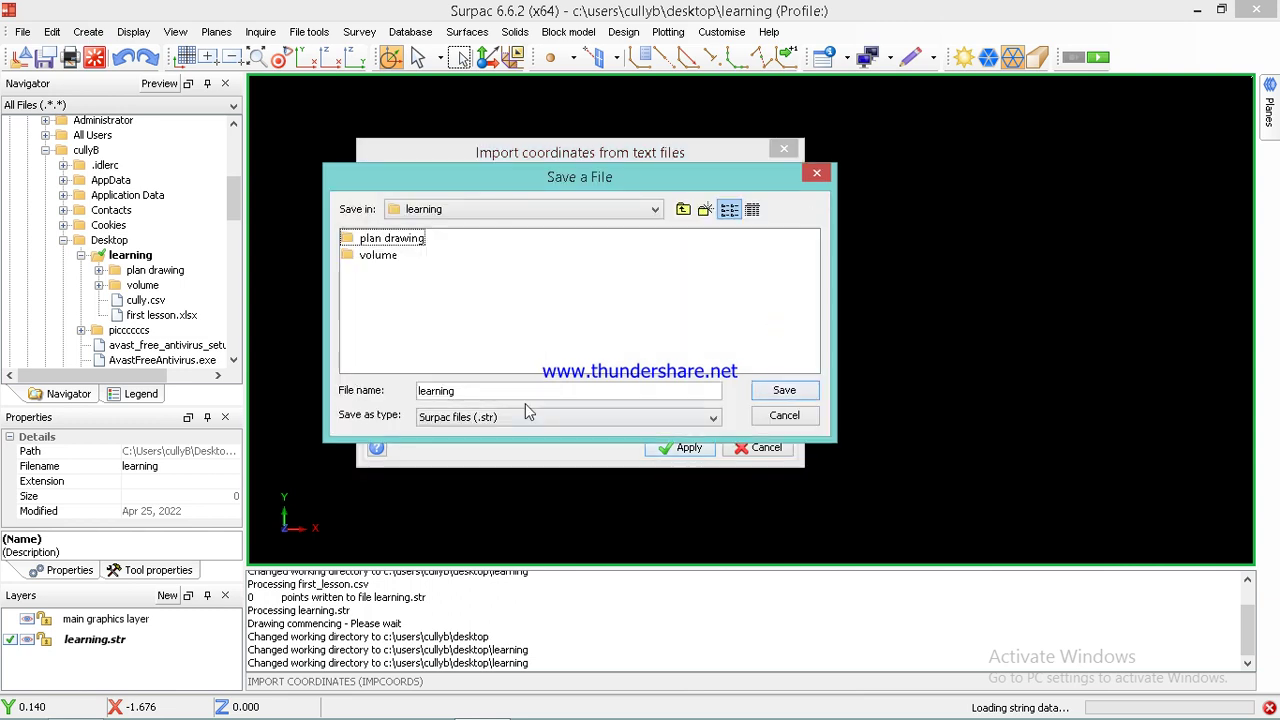
left_click(488, 390)
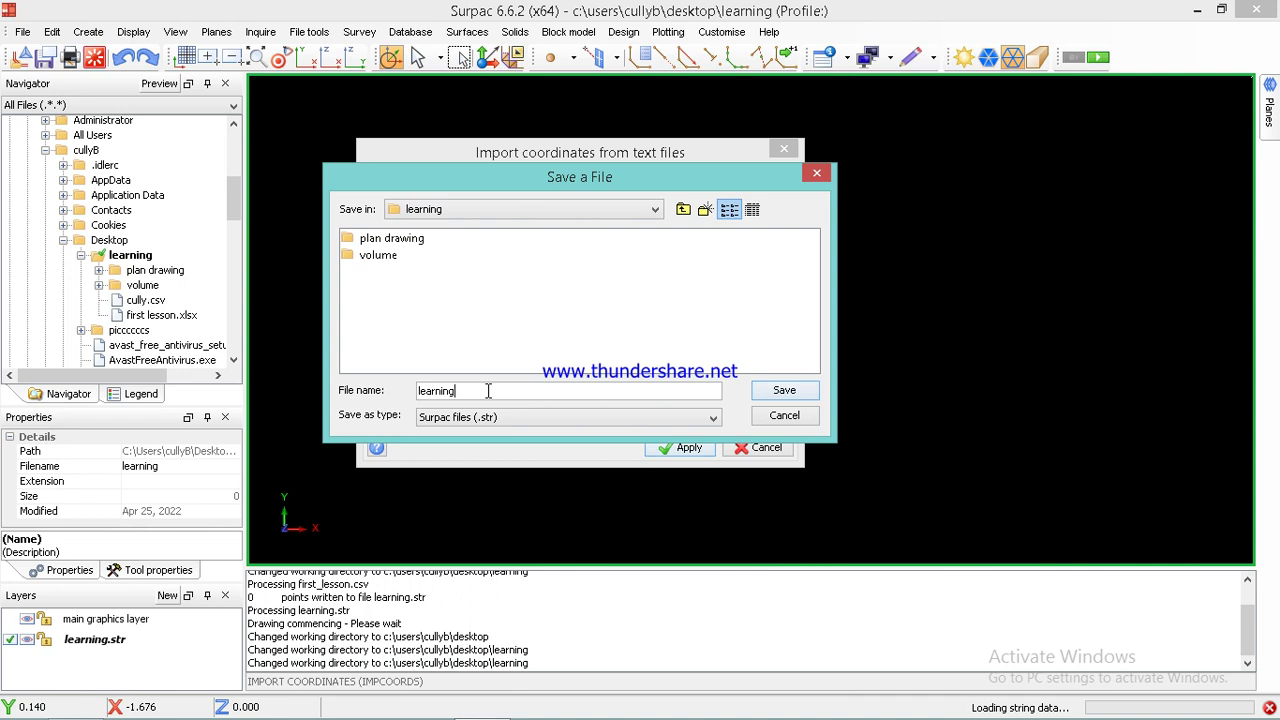
left_click(784, 392)
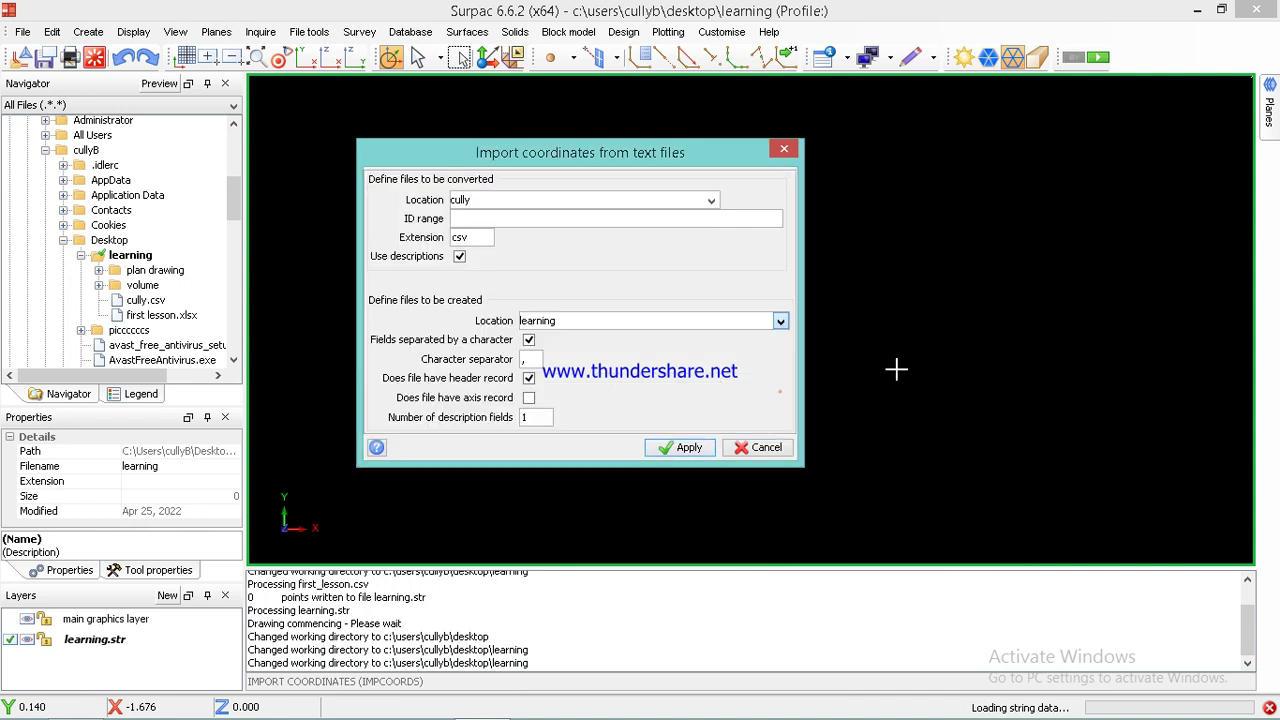
left_click(537, 362)
left_click(528, 378)
mouse_move(490, 712)
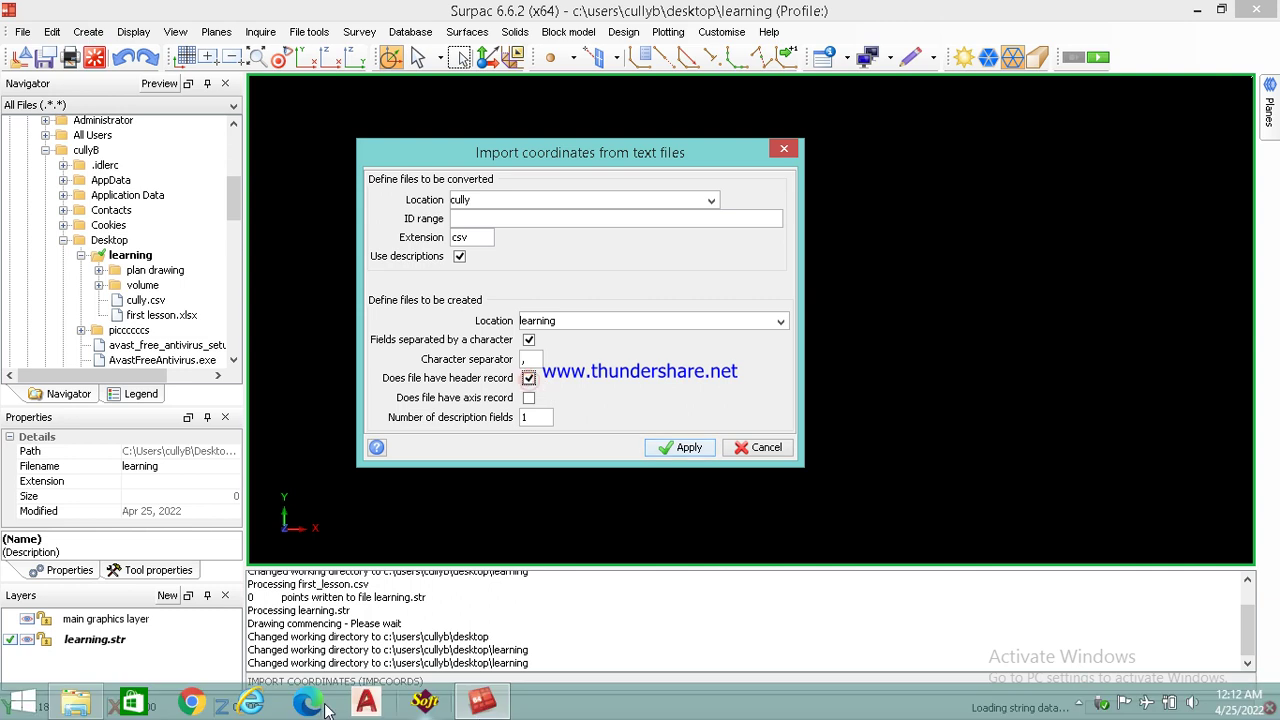
left_click(95, 706)
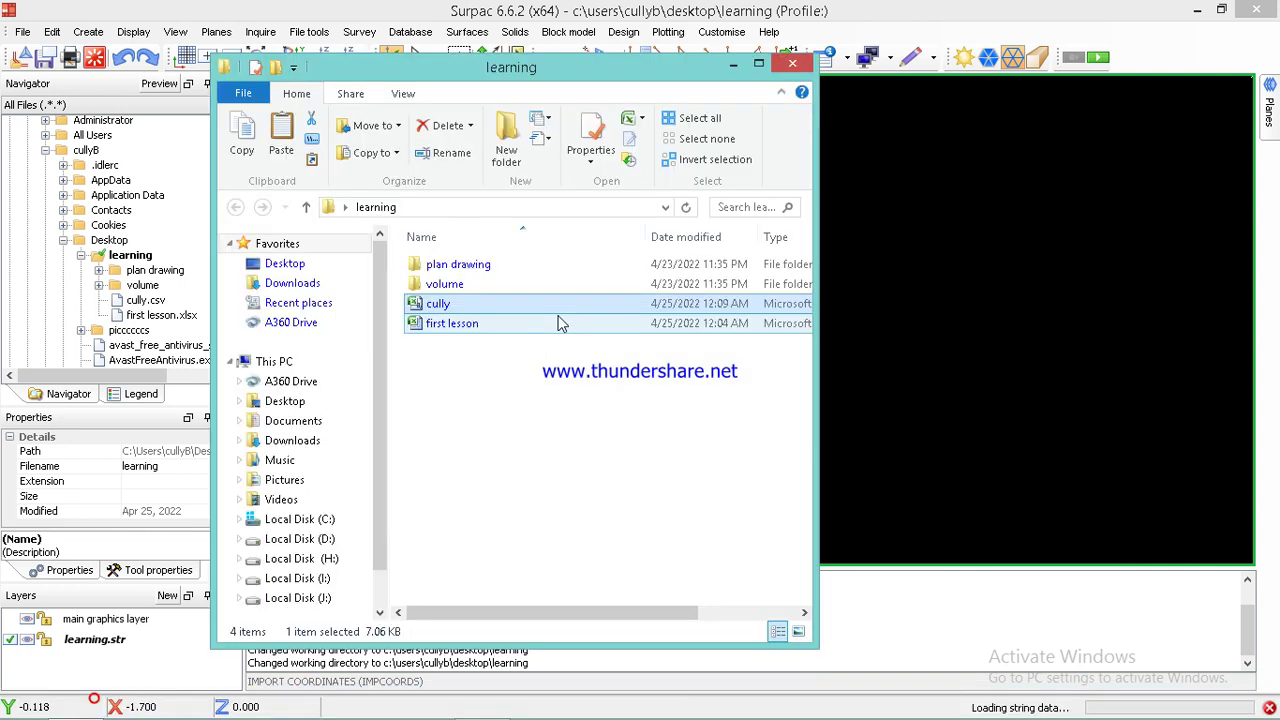
left_click(497, 323)
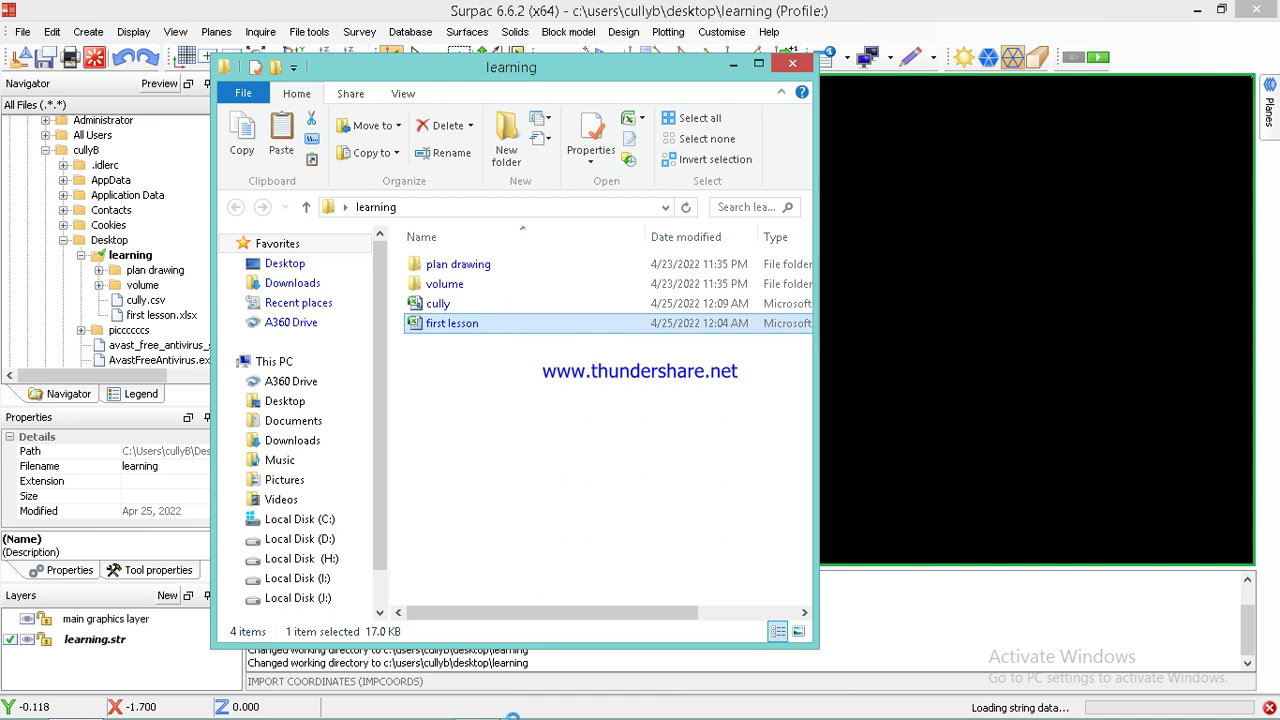
mouse_move(500, 712)
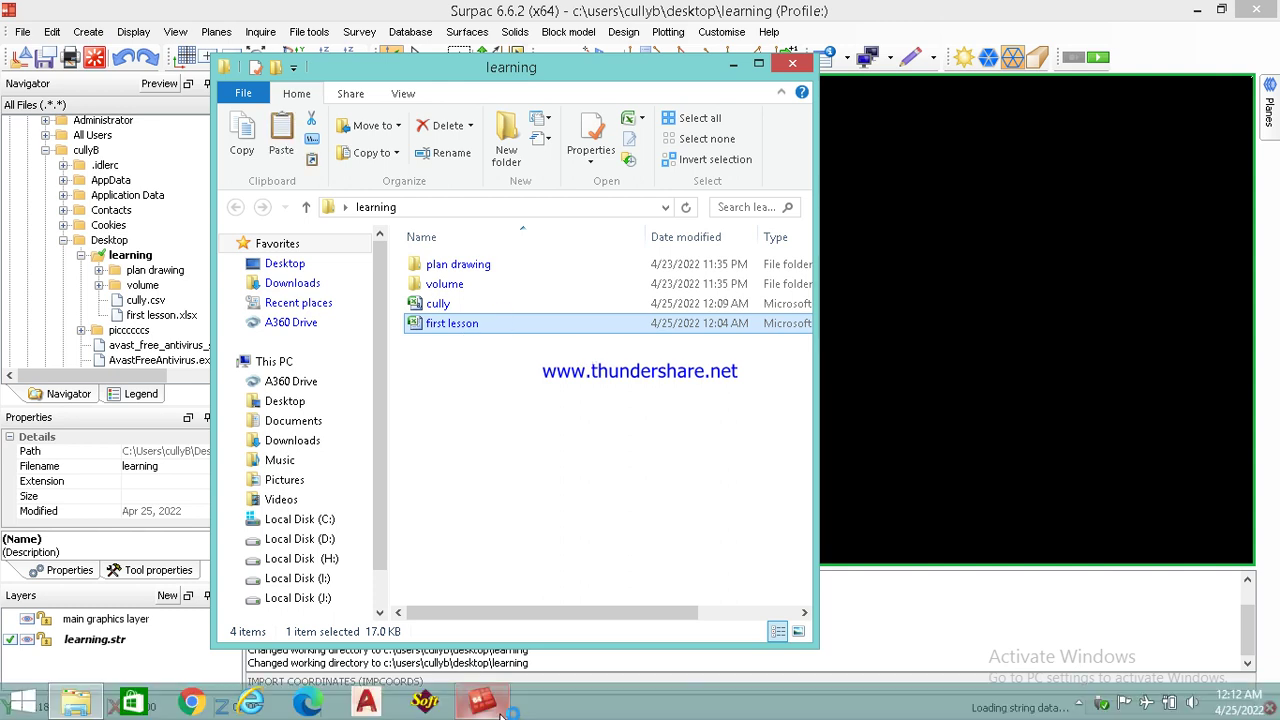
left_click(980, 368)
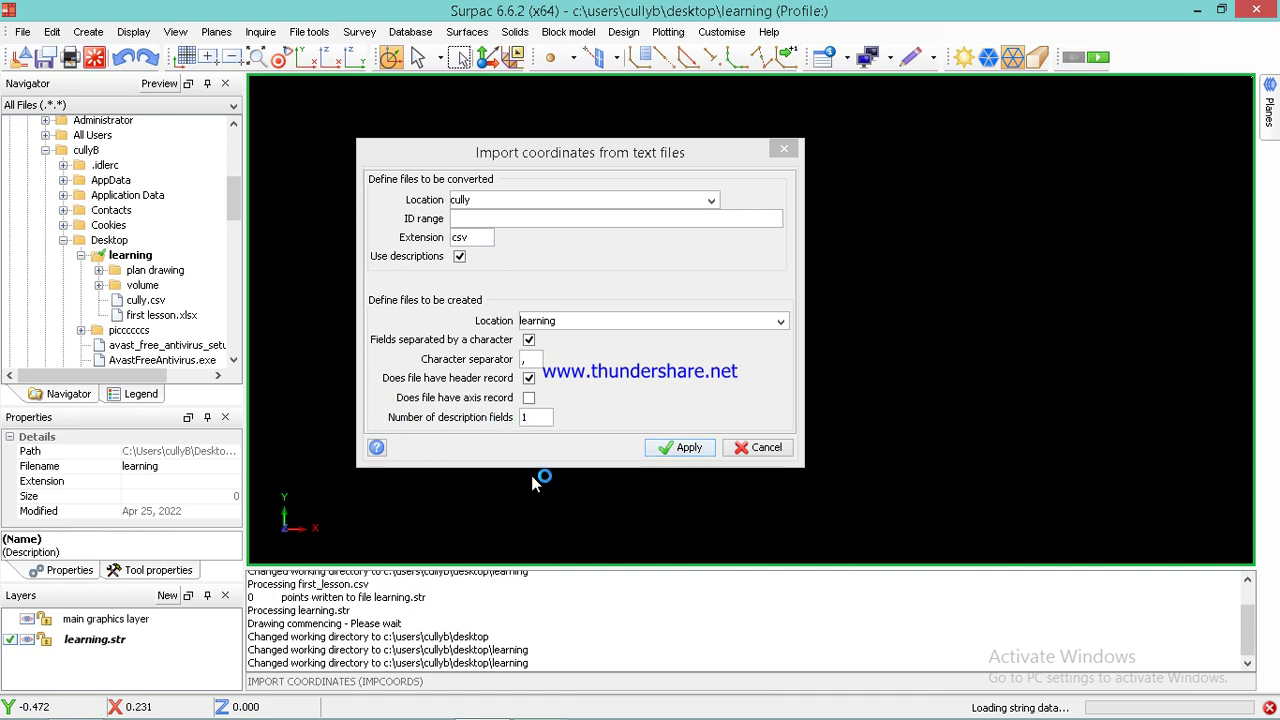
left_click(527, 710)
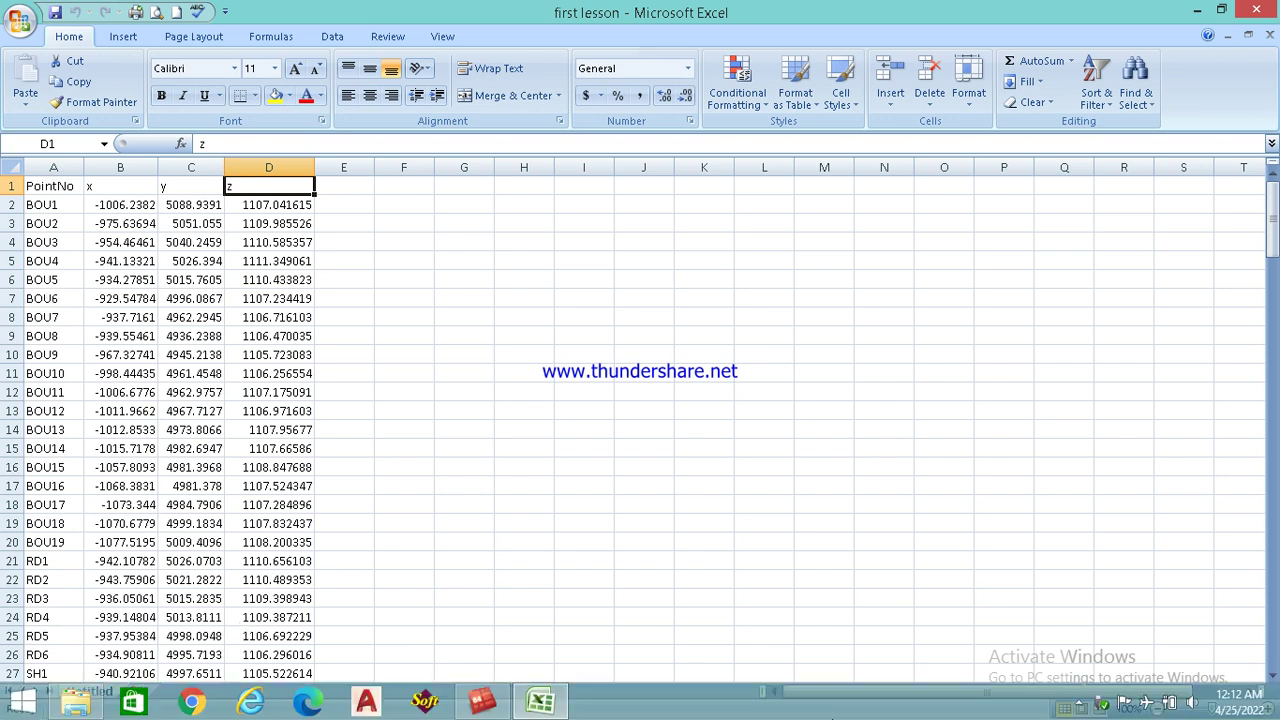
Step: Return to Surpac and apply the import file settings
left_click(482, 704)
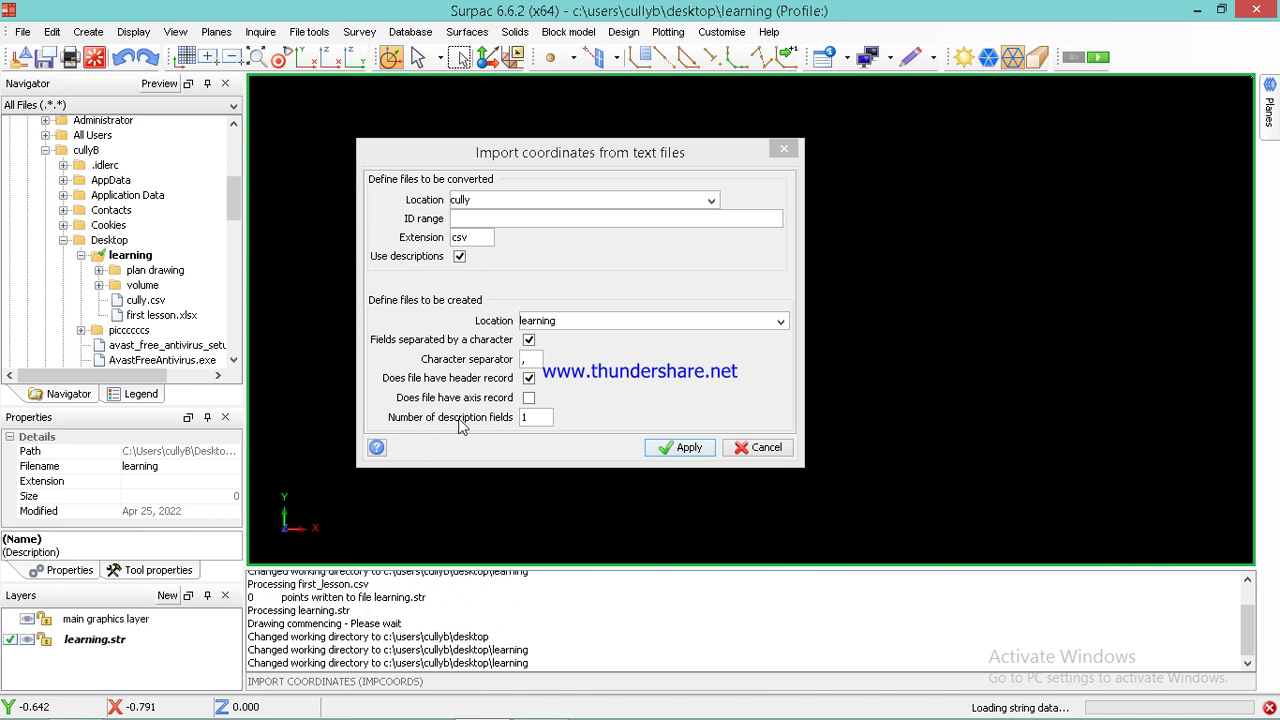
left_click(681, 447)
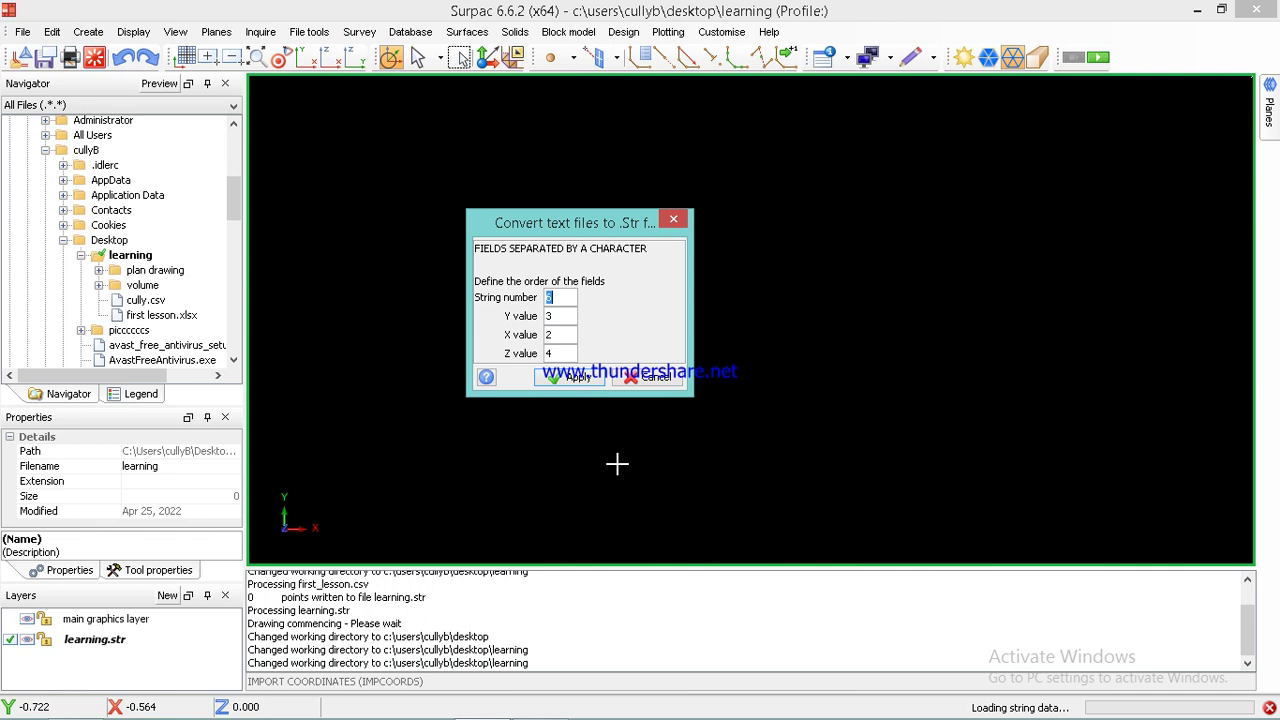
Step: Enter string number 3 and compare the Y field against the spreadsheet's column order
type("3")
double_click(567, 313)
mouse_move(540, 712)
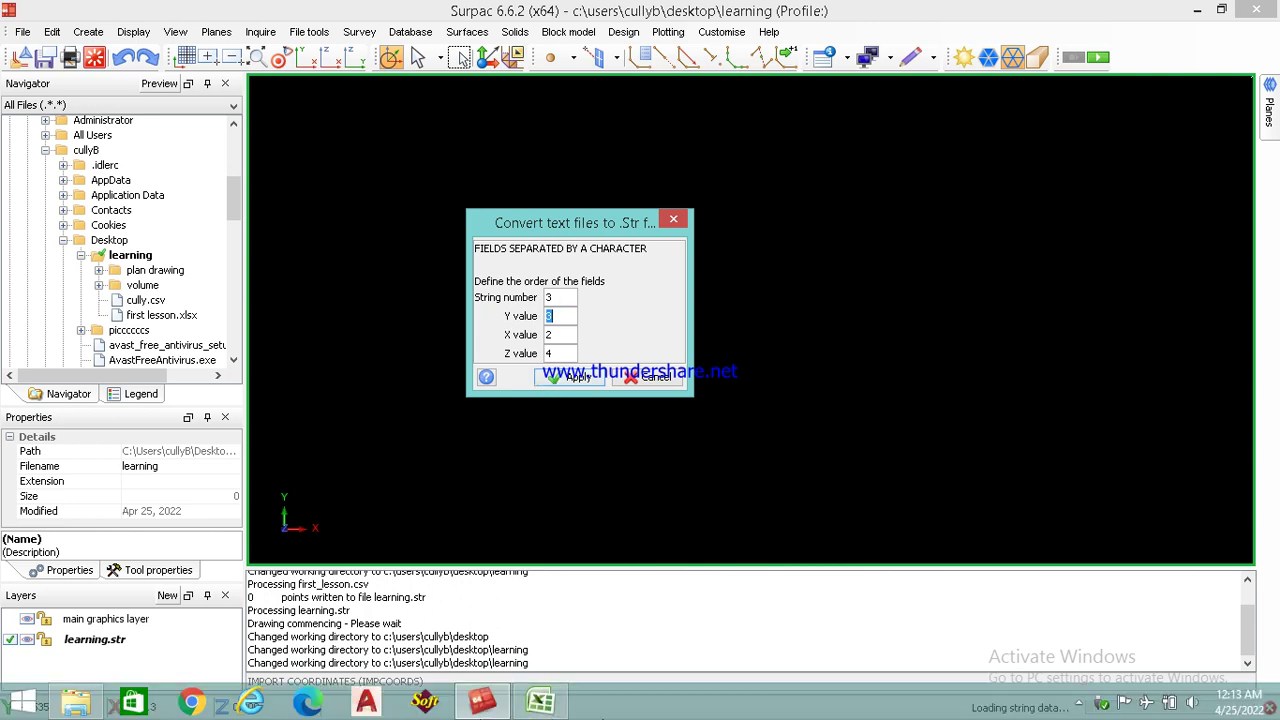
left_click(540, 703)
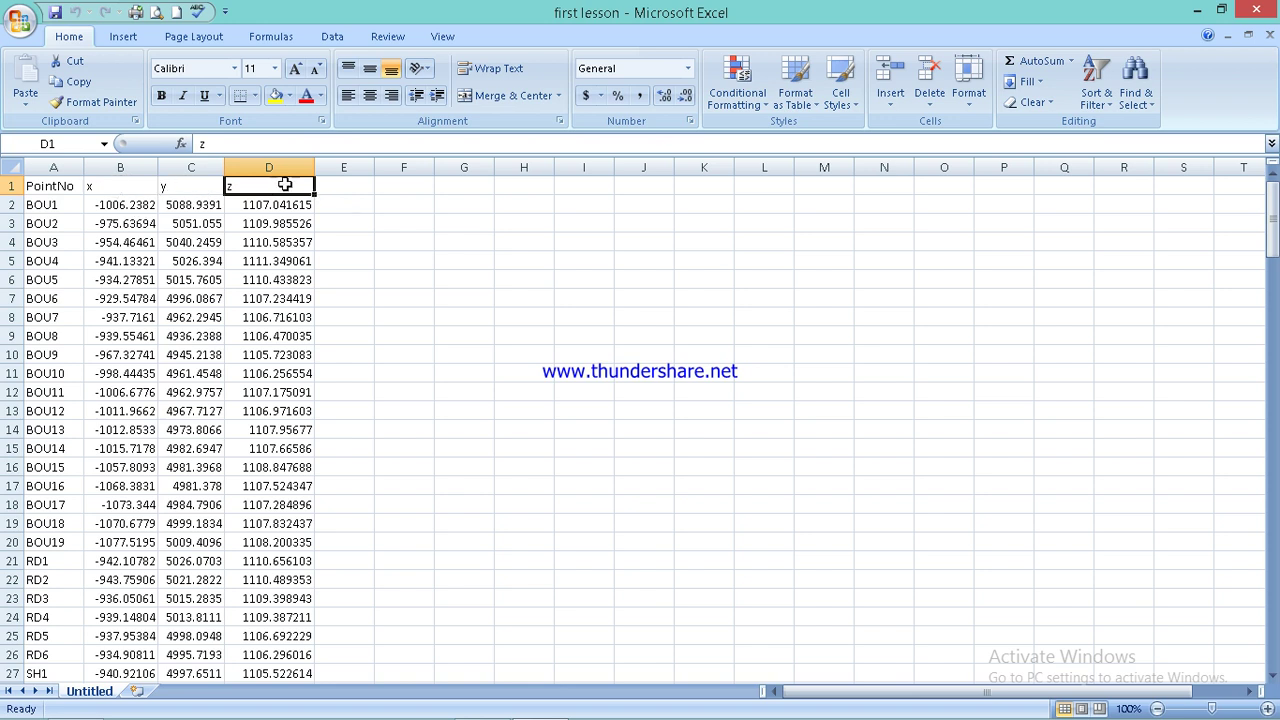
mouse_move(727, 718)
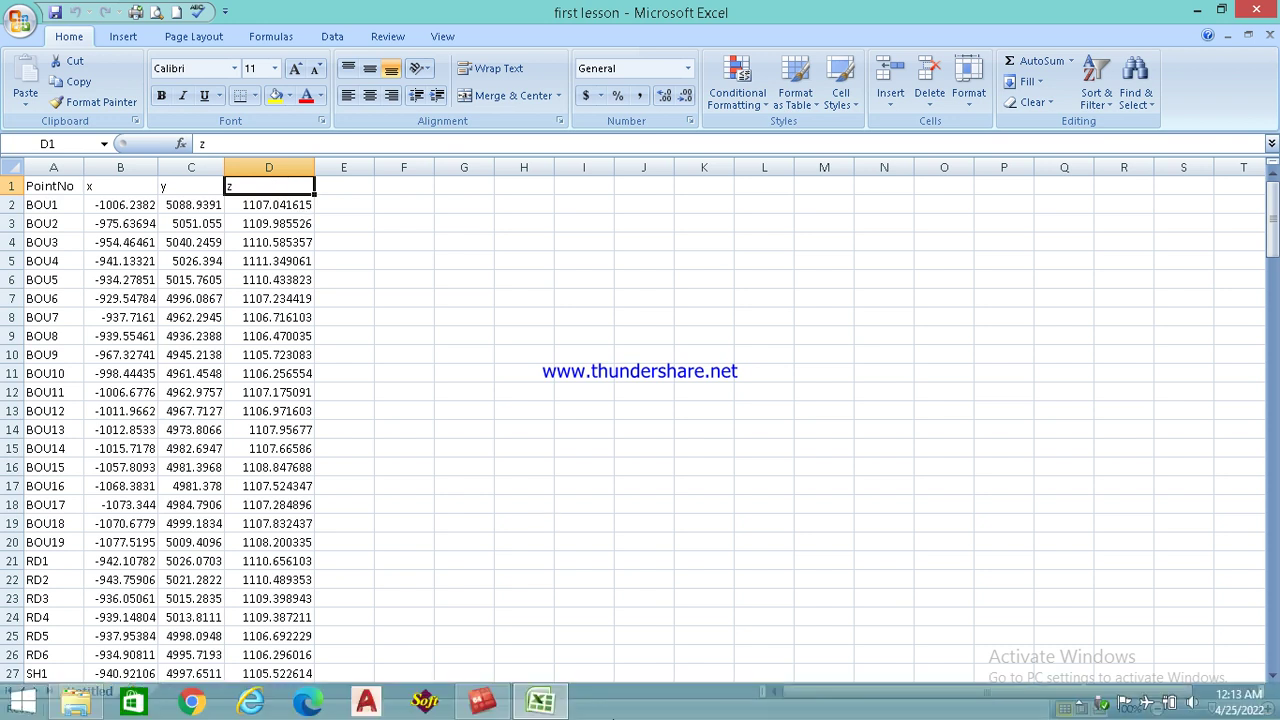
left_click(482, 700)
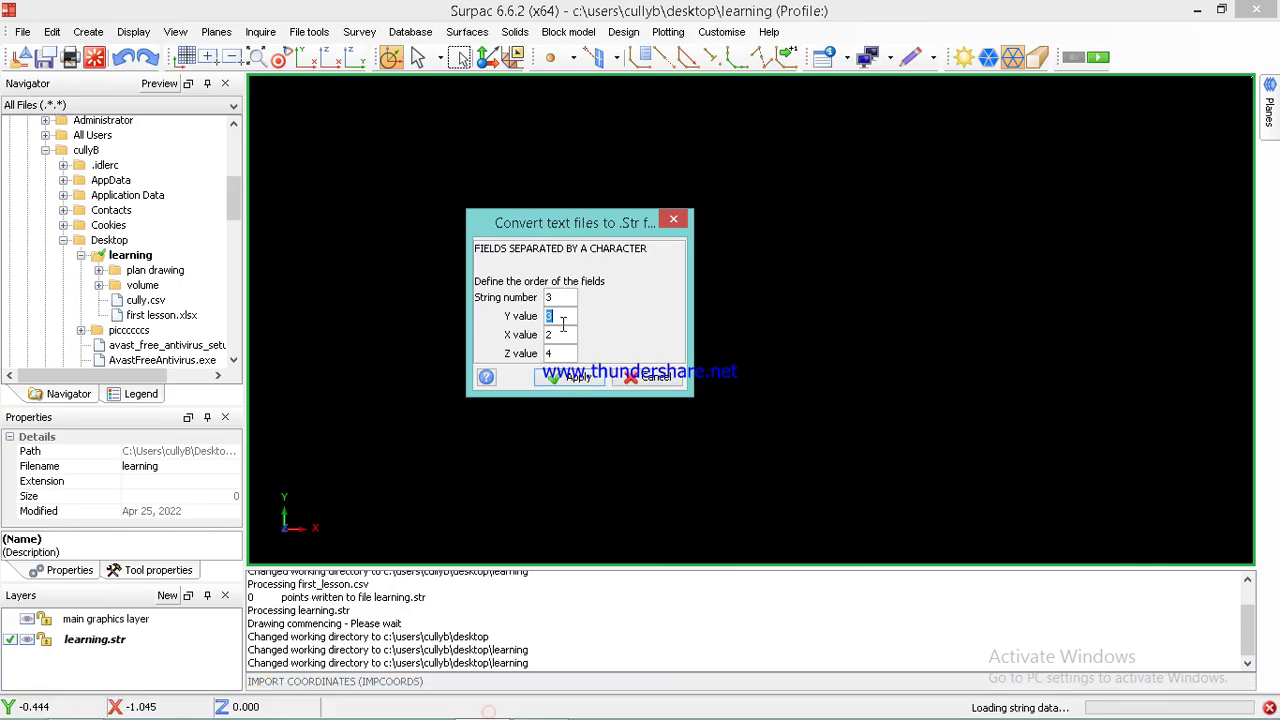
Step: Confirm field order Y value 3, X value 2, Z value 4 and apply
left_click(562, 319)
left_click(562, 335)
left_click(559, 353)
left_click(577, 376)
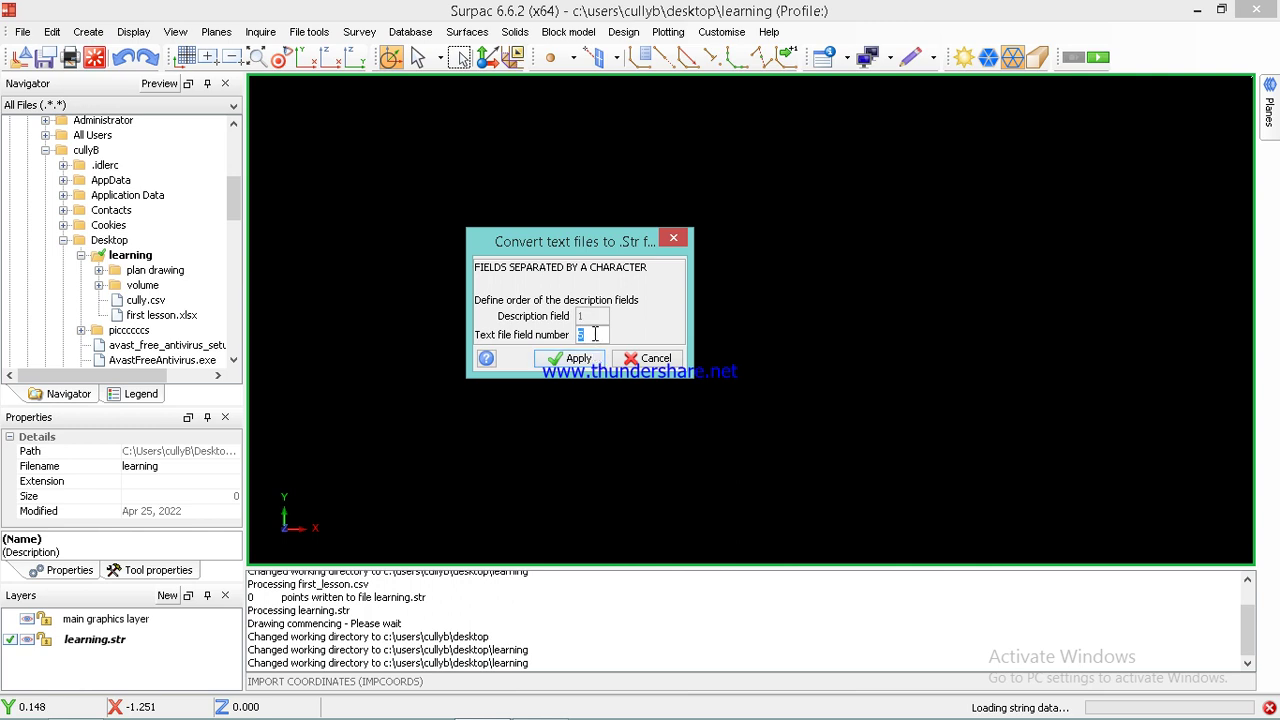
Step: Take the description from text file field 1 and run the import
type("1")
left_click(590, 362)
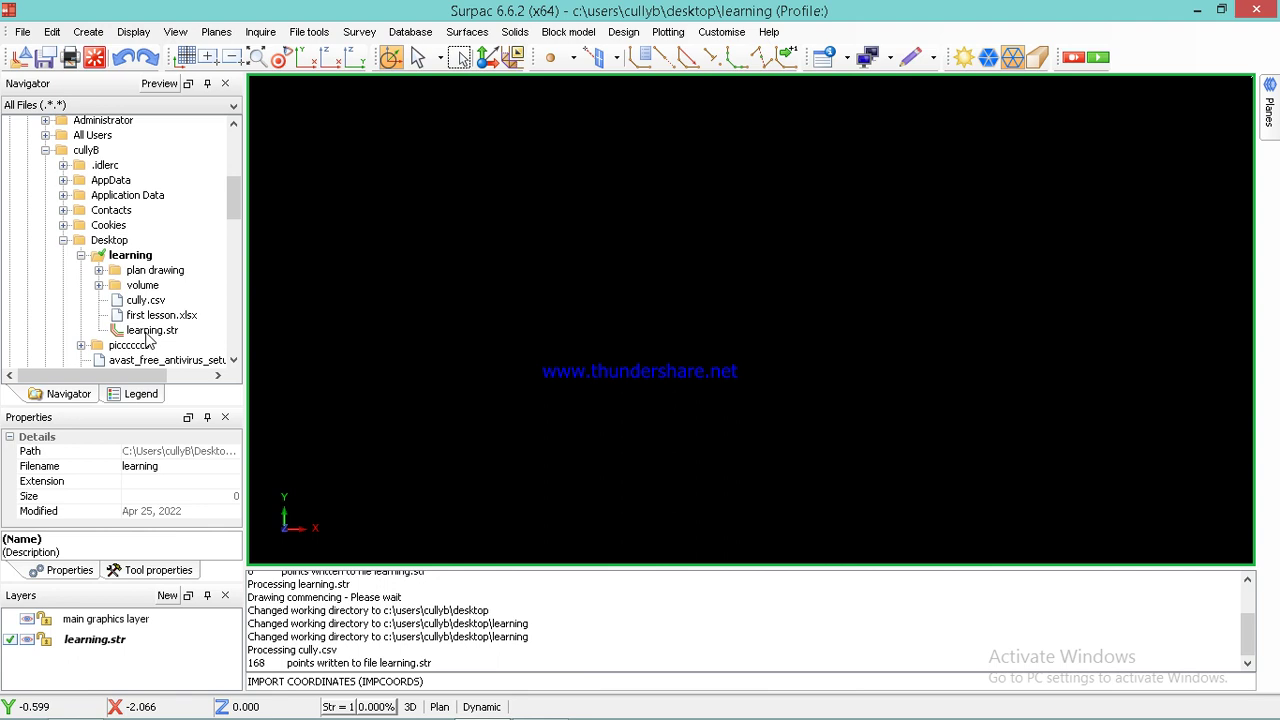
Step: Select the new learning.str file, holding 168 points, in the Navigator
left_click(146, 335)
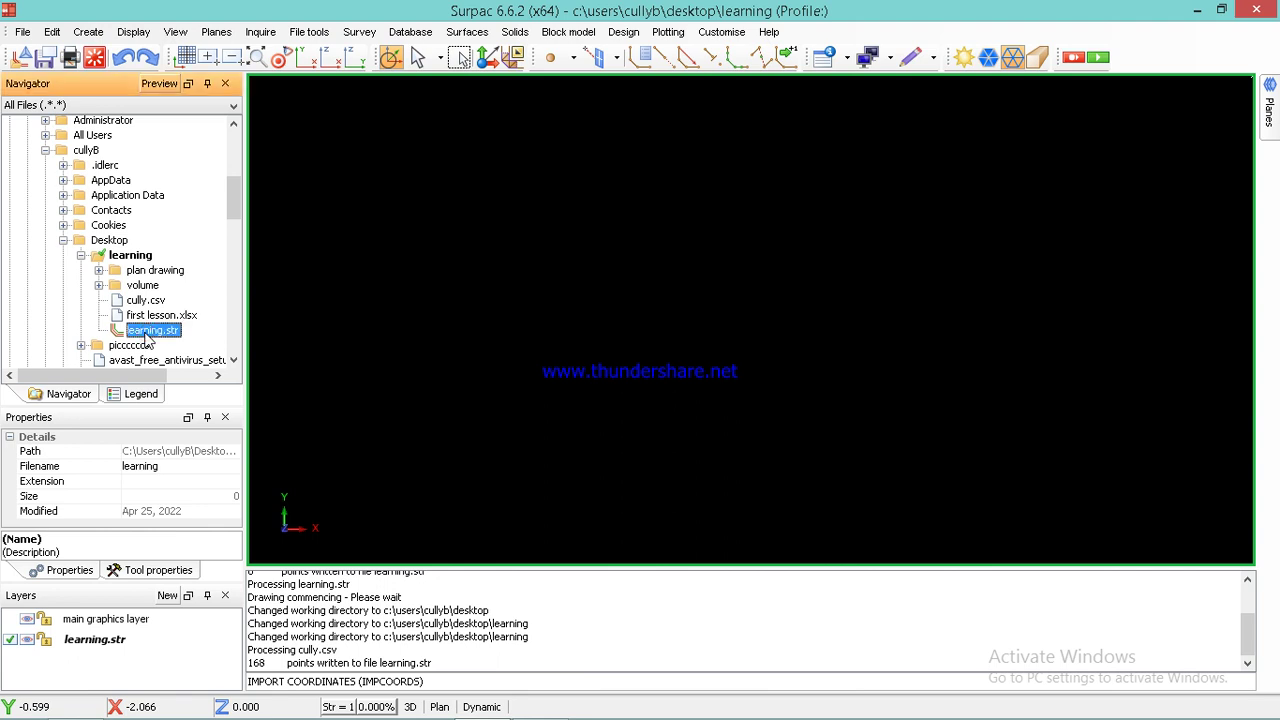
Step: Load learning.str into the graphics window and pan to show its 168 survey point markers
left_click_drag(146, 340, 430, 329)
left_click_drag(476, 313, 685, 371)
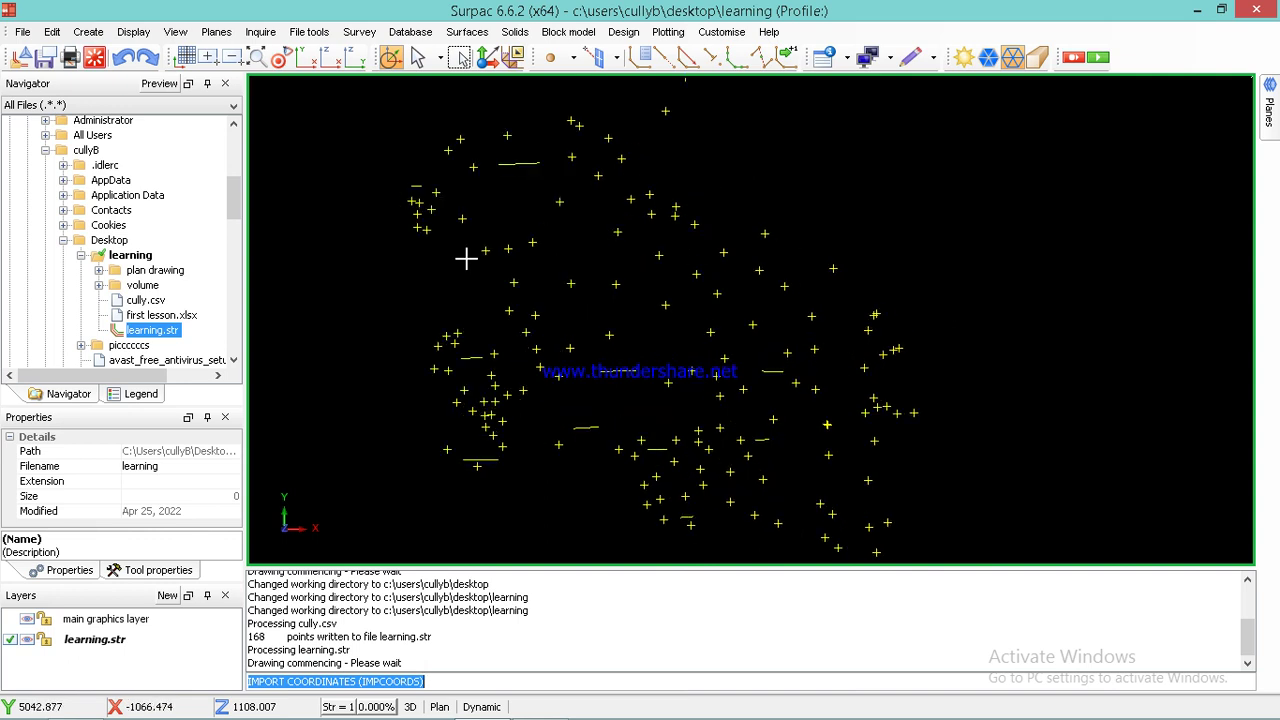
left_click_drag(451, 251, 737, 214)
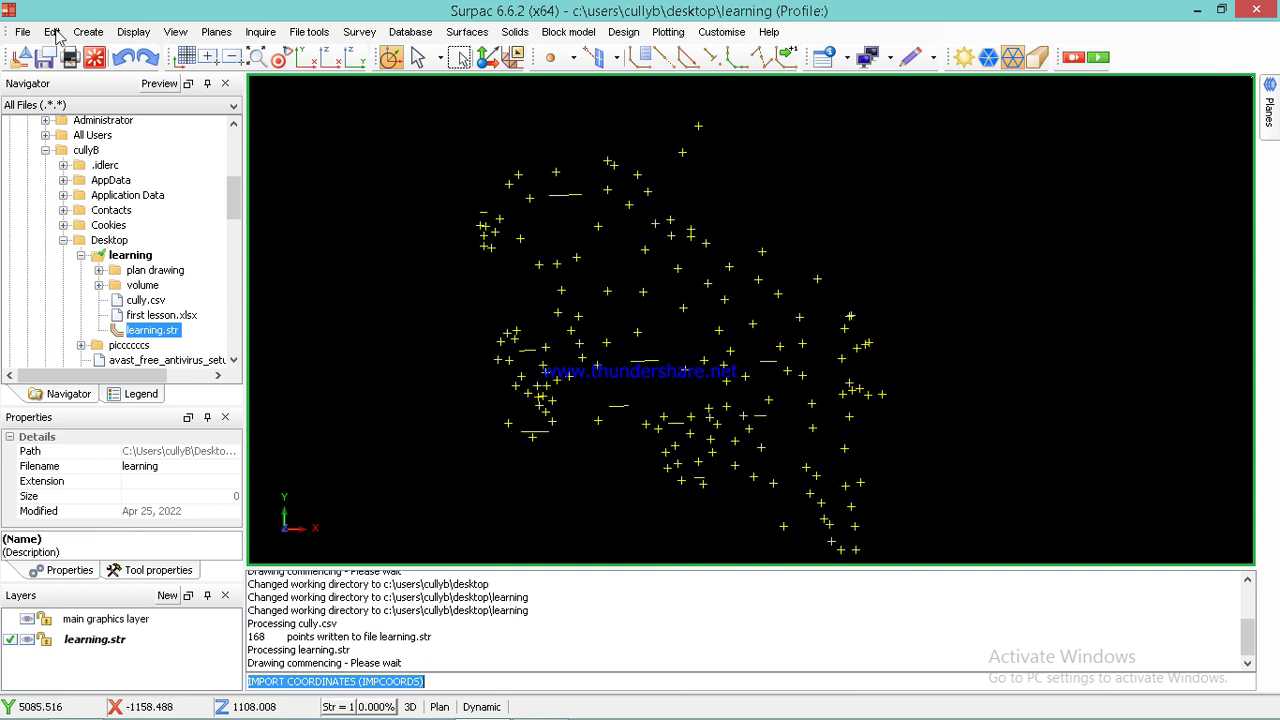